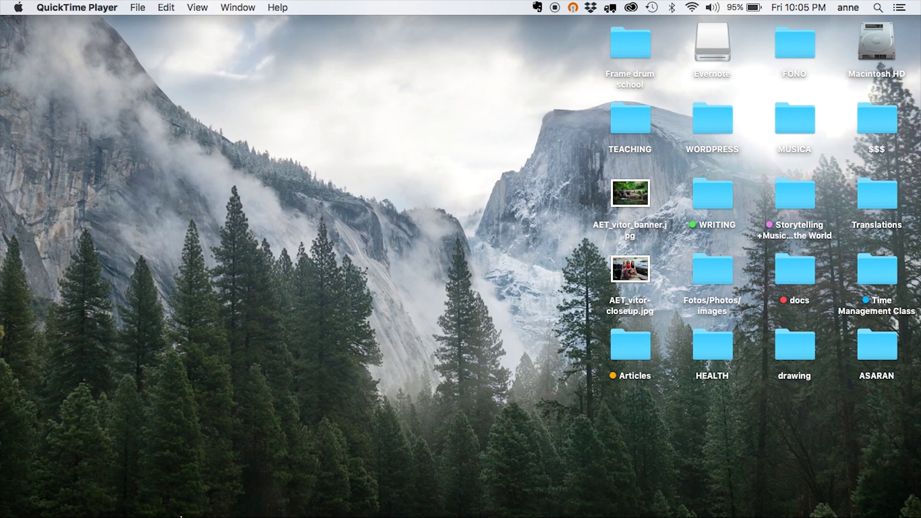
Launch Evernote from the Dock and move its window further left on the desktop.
{"action": "mouse_move", "coordinate": [155, 512]}
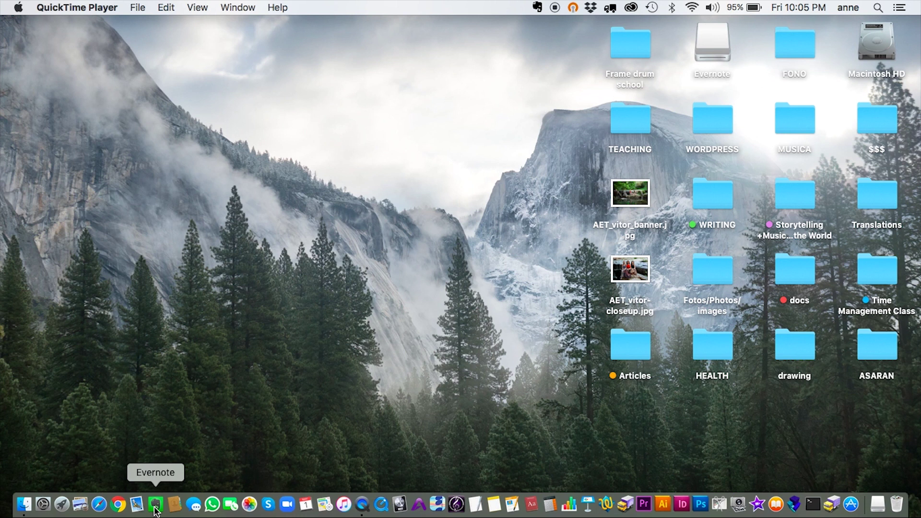
{"action": "left_click", "coordinate": [154, 509]}
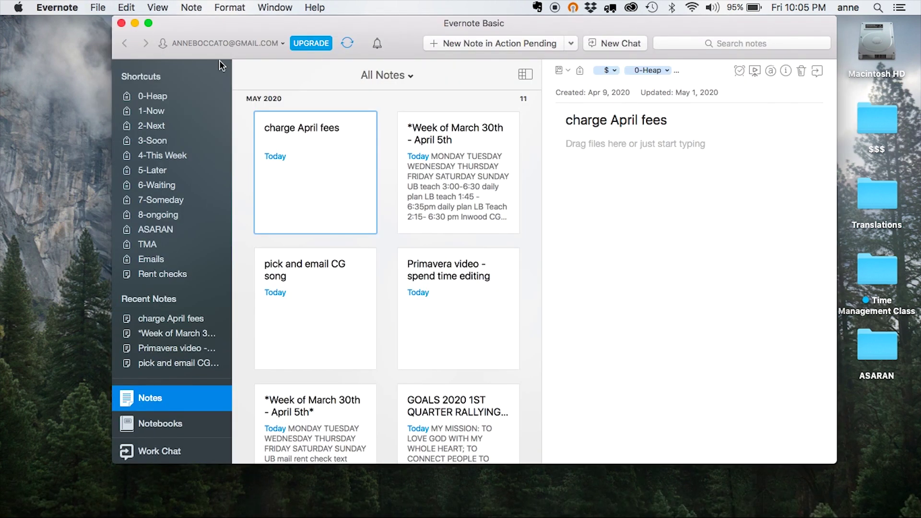
{"action": "left_click_drag", "start_coordinate": [222, 21], "coordinate": [160, 18]}
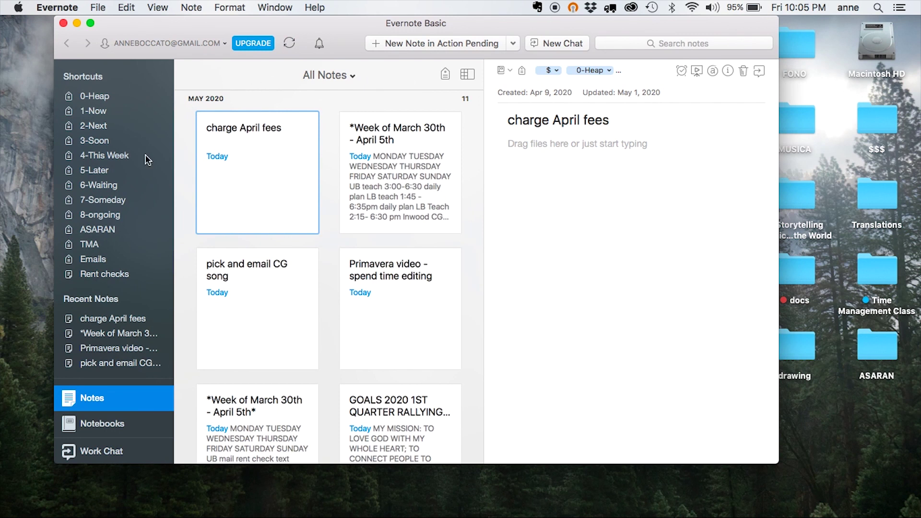
Show the grid of all notebooks, starting a new notebook but cancelling it.
{"action": "scroll", "coordinate": [106, 337], "scroll_direction": "down", "scroll_amount": 3}
{"action": "left_click", "coordinate": [96, 351]}
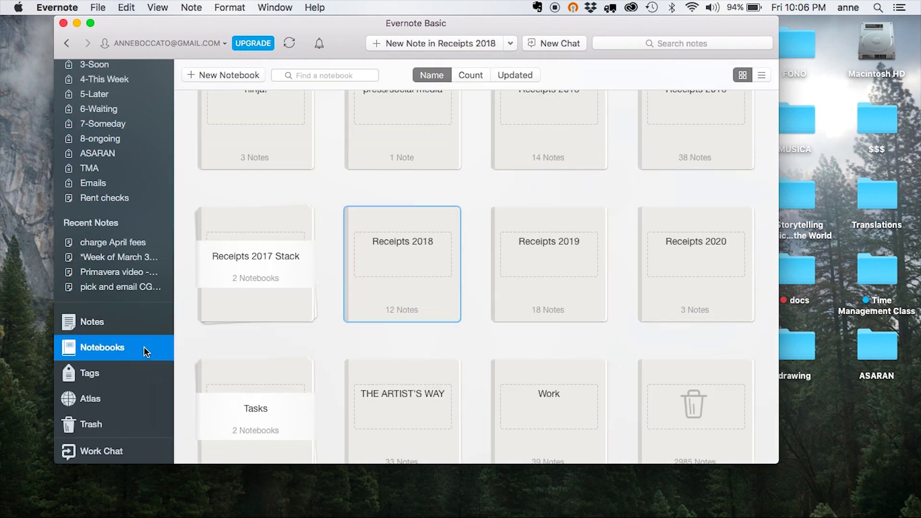
{"action": "left_click", "coordinate": [227, 74]}
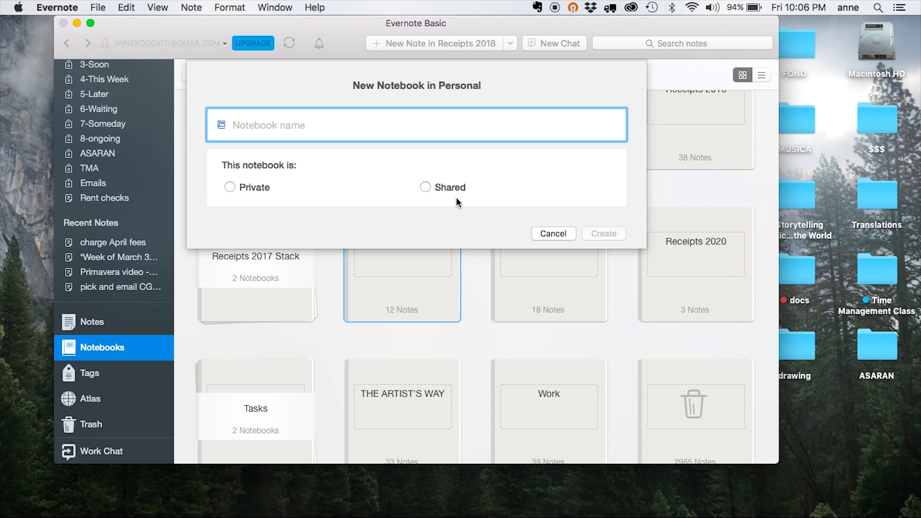
{"action": "left_click", "coordinate": [546, 232]}
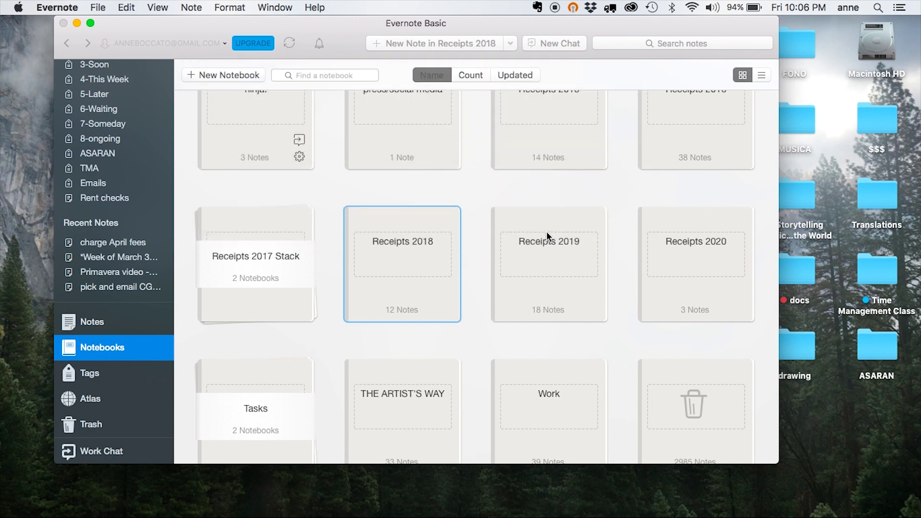
{"action": "scroll", "coordinate": [415, 251], "scroll_direction": "up", "scroll_amount": 5}
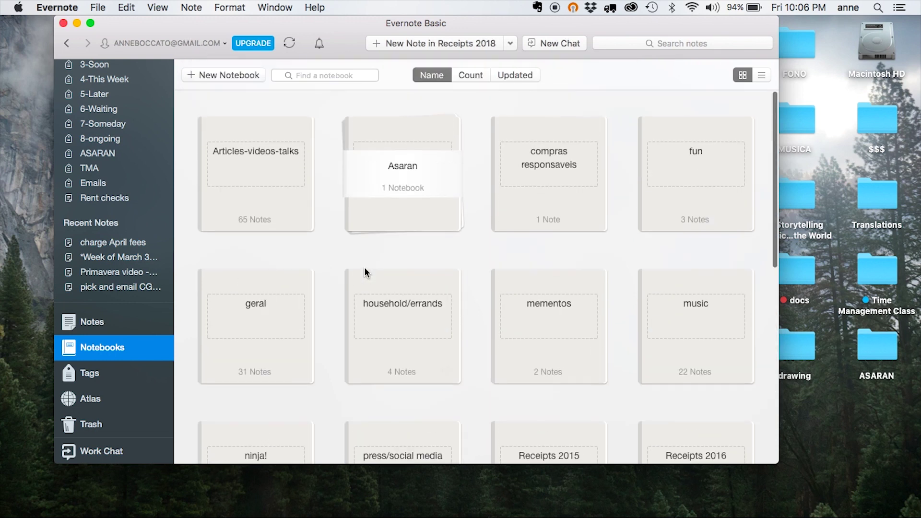
Stack the geral notebook together with household/errands and open the new stack.
{"action": "left_click", "coordinate": [256, 307]}
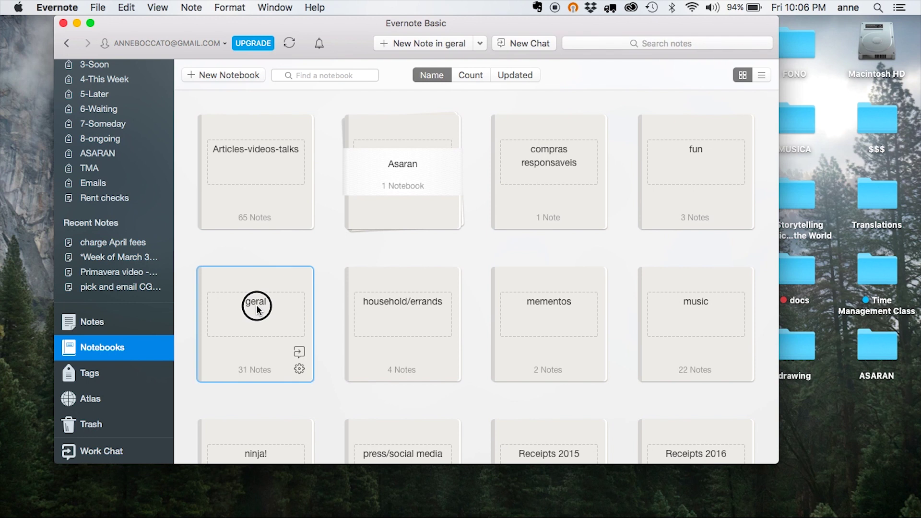
{"action": "left_click_drag", "start_coordinate": [258, 310], "coordinate": [404, 309]}
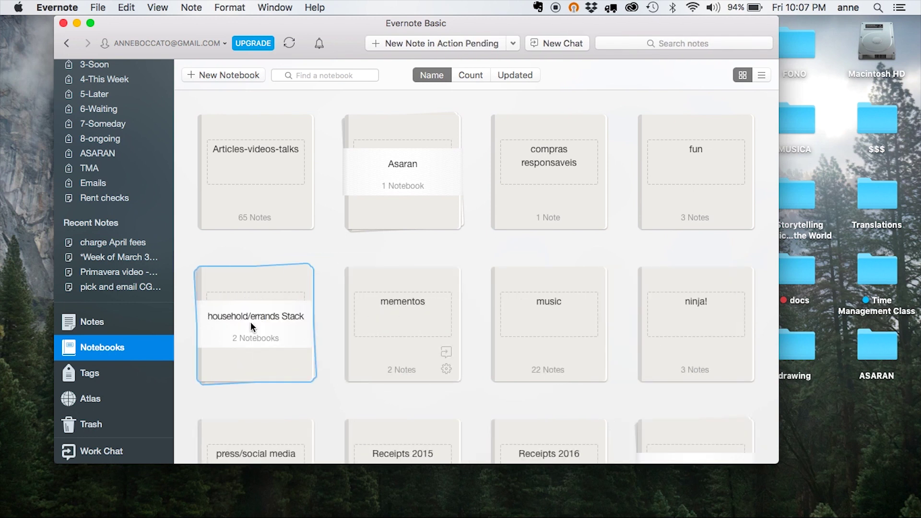
{"action": "left_click", "coordinate": [228, 328]}
Expand the Tasks stack to reveal Action Pending and Completed.
{"action": "scroll", "coordinate": [316, 354], "scroll_direction": "down", "scroll_amount": 10}
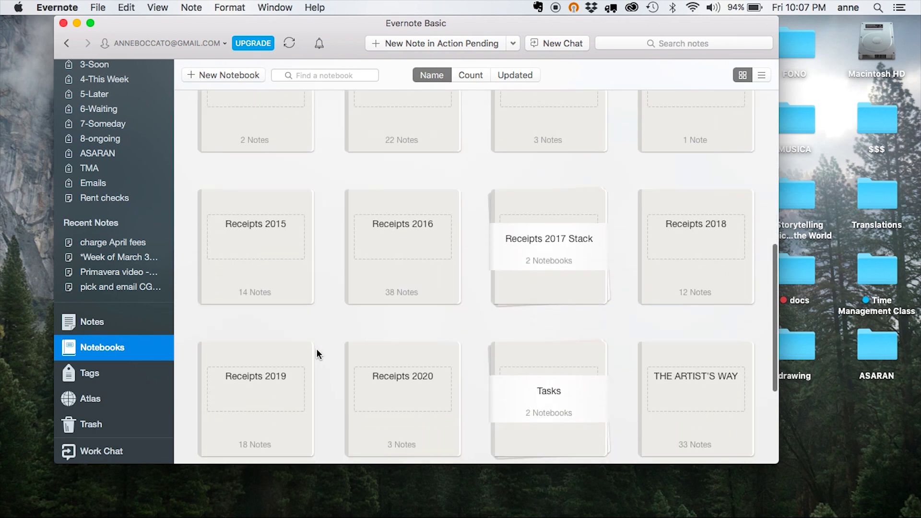
{"action": "scroll", "coordinate": [316, 353], "scroll_direction": "down", "scroll_amount": 4}
{"action": "left_click", "coordinate": [517, 241]}
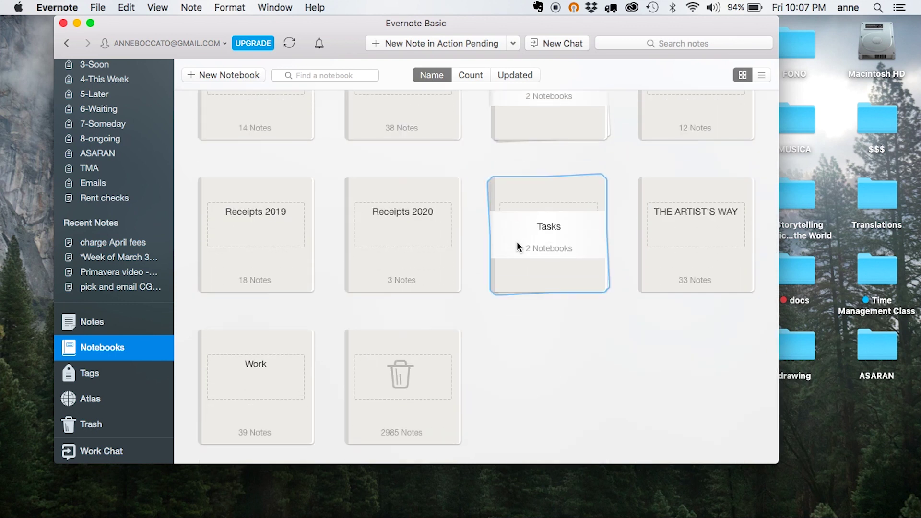
{"action": "left_click", "coordinate": [516, 243]}
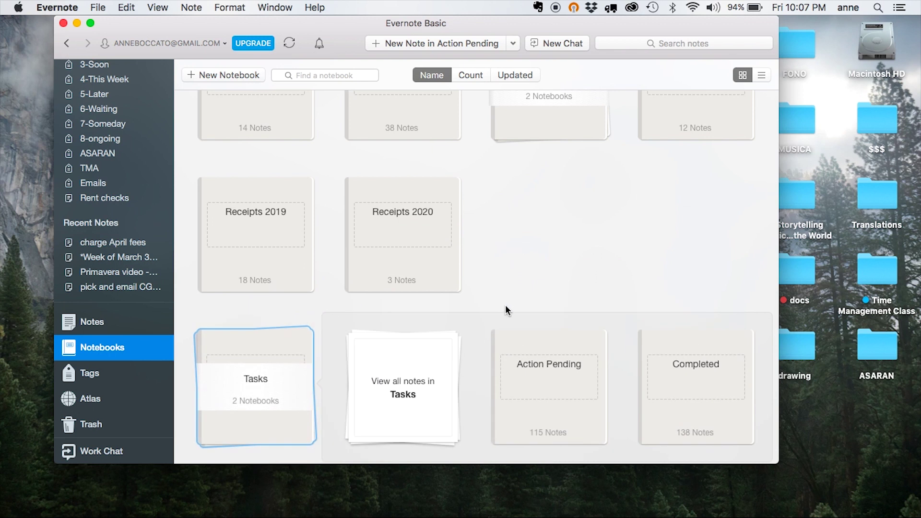
{"action": "scroll", "coordinate": [505, 304], "scroll_direction": "down", "scroll_amount": 4}
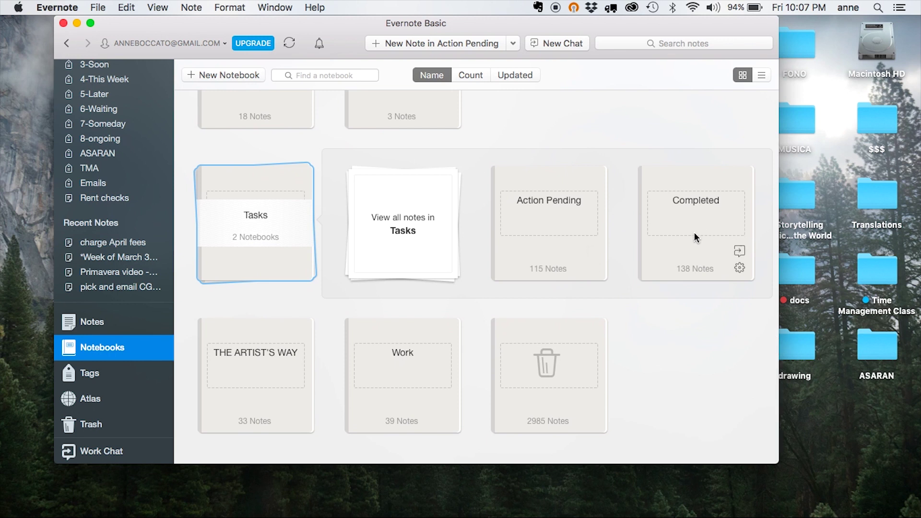
Re-save Action Pending's settings, add the Tasks stack to Shortcuts, and open it.
{"action": "left_click", "coordinate": [591, 268]}
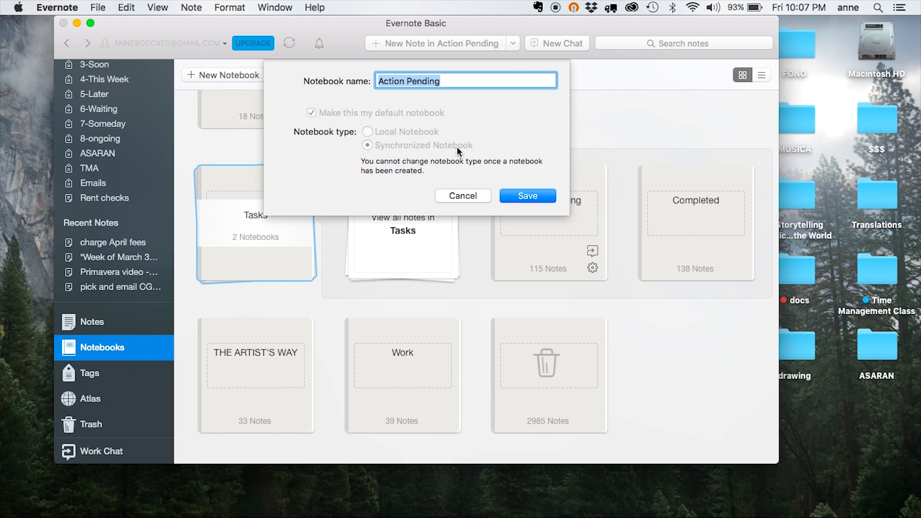
{"action": "left_click", "coordinate": [513, 194]}
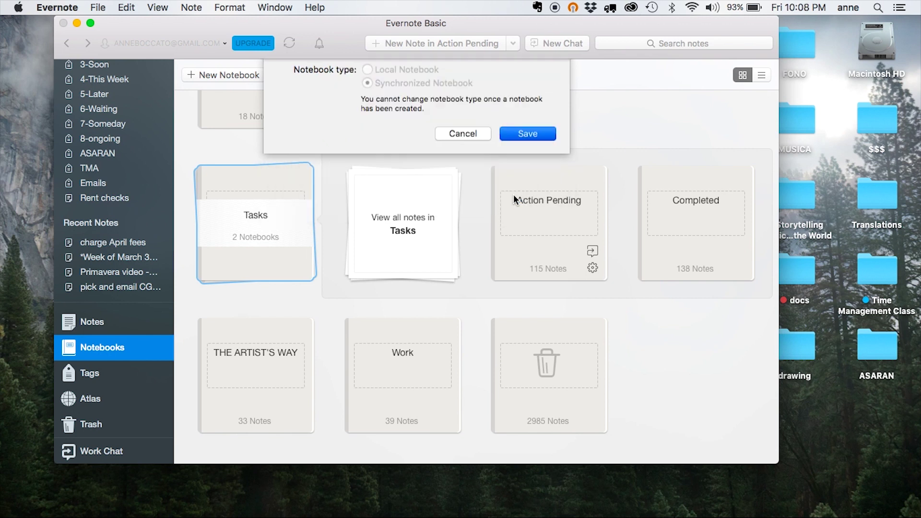
{"action": "right_click", "coordinate": [242, 231]}
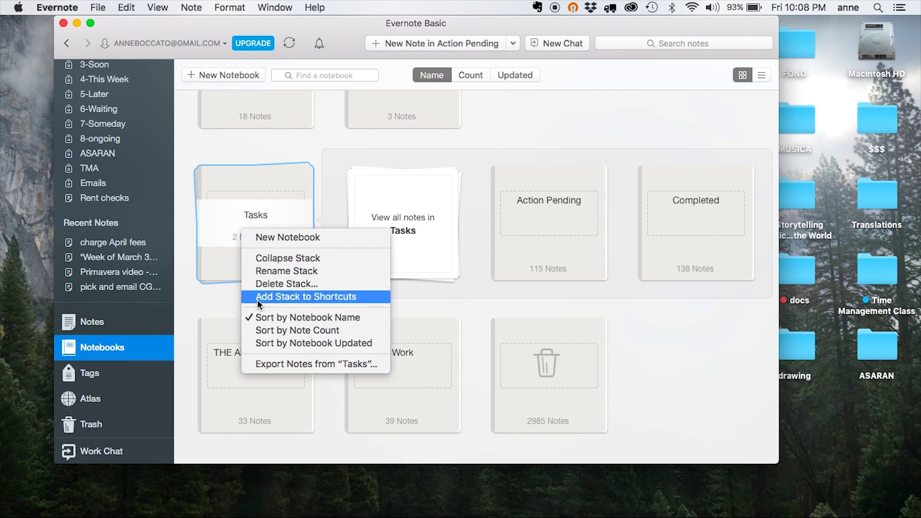
{"action": "left_click", "coordinate": [252, 296]}
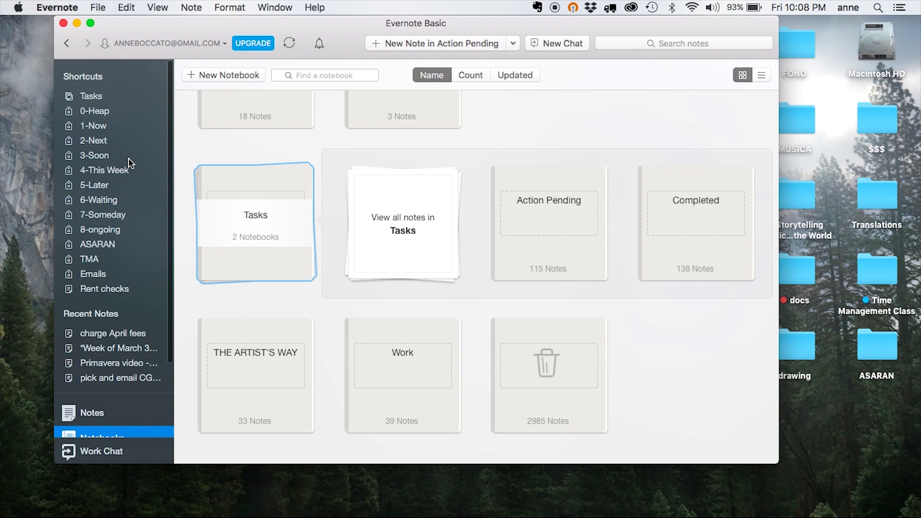
{"action": "left_click", "coordinate": [98, 95]}
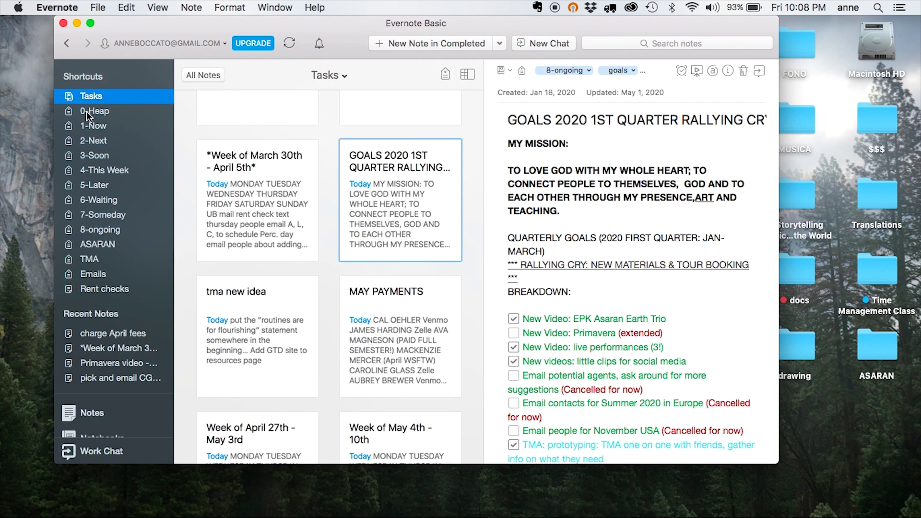
{"action": "scroll", "coordinate": [93, 347], "scroll_direction": "down", "scroll_amount": 4}
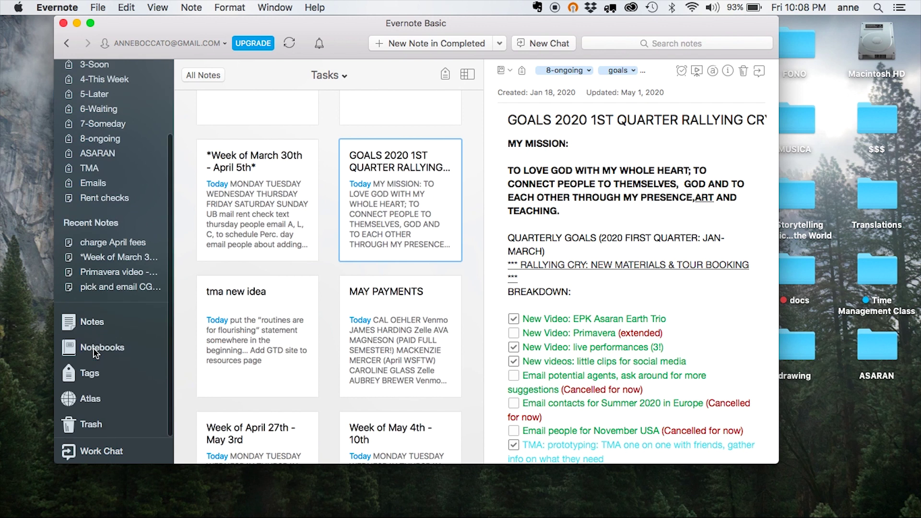
In the Tags list, create a new tag keeping the default name 'New Tag (2)'.
{"action": "left_click", "coordinate": [71, 375]}
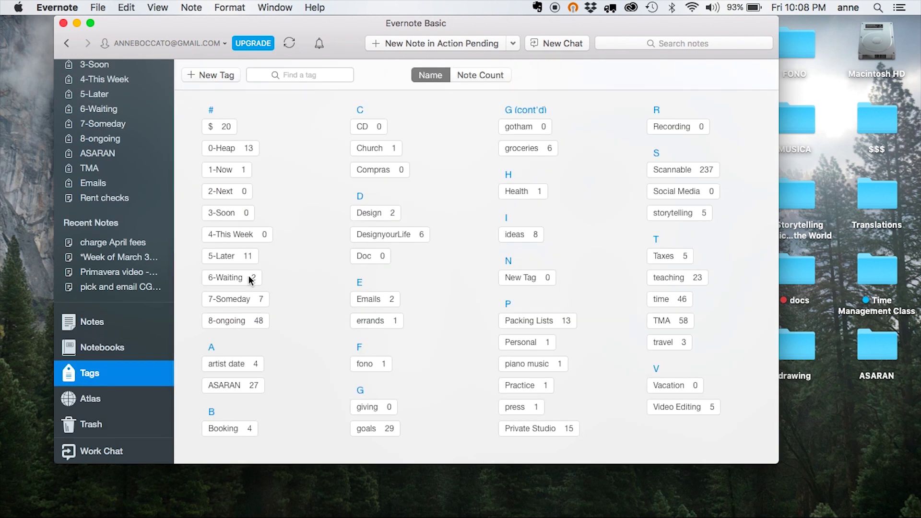
{"action": "scroll", "coordinate": [312, 221], "scroll_direction": "right", "scroll_amount": 5}
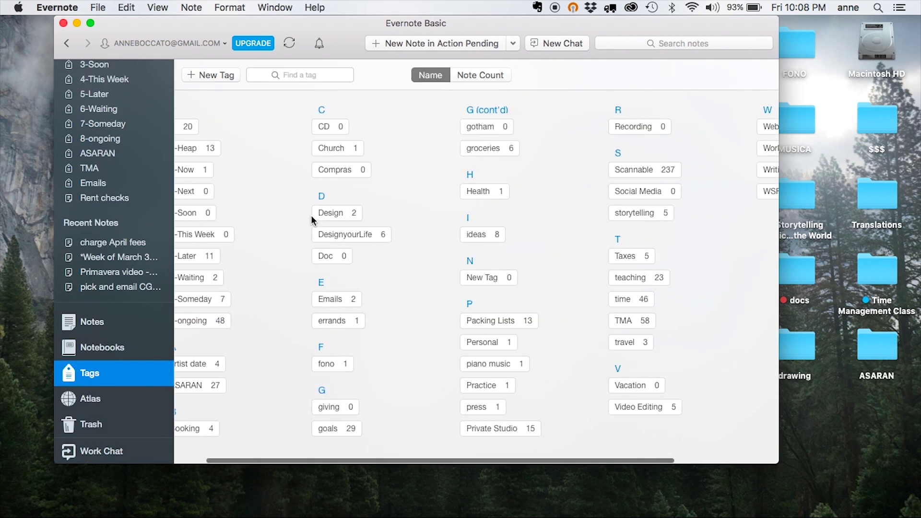
{"action": "scroll", "coordinate": [310, 215], "scroll_direction": "right", "scroll_amount": 5}
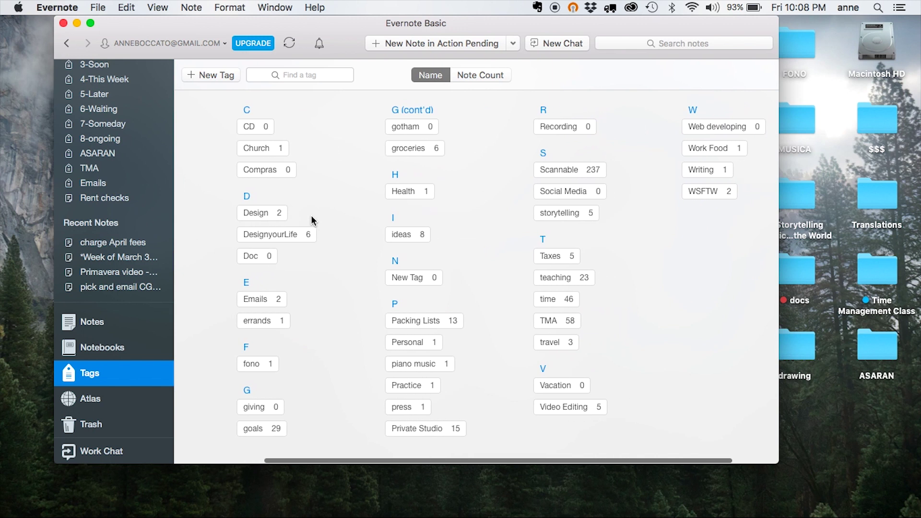
{"action": "left_click", "coordinate": [199, 77]}
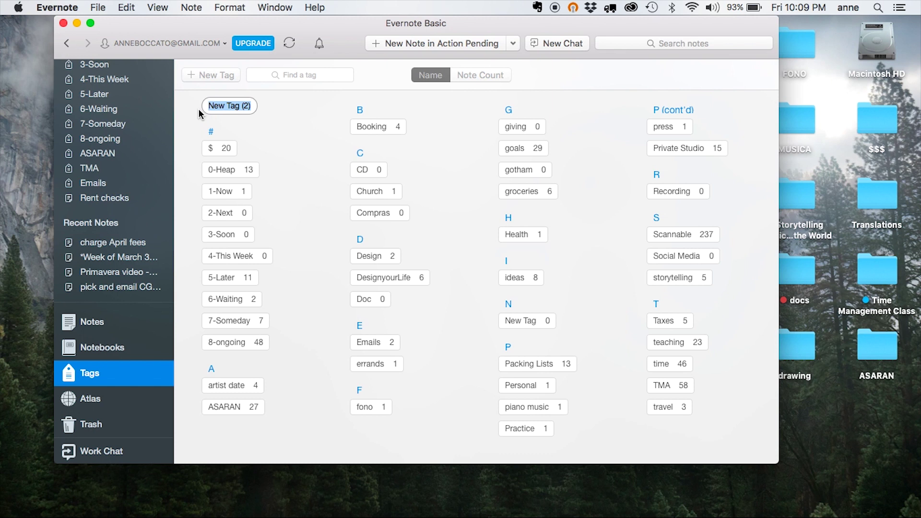
{"action": "key", "text": "Return"}
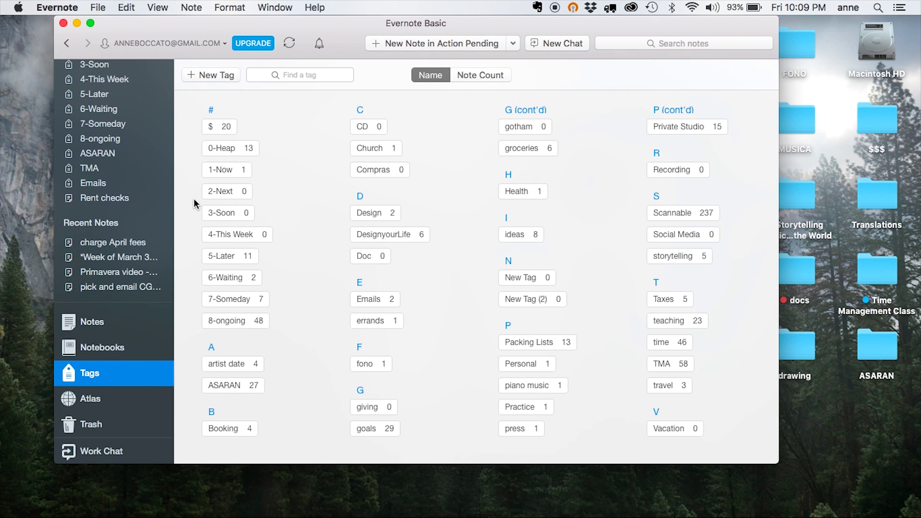
Create a note titled 'email band re: scheduling percussion day' with 'details' in the body.
{"action": "key", "text": "super+n"}
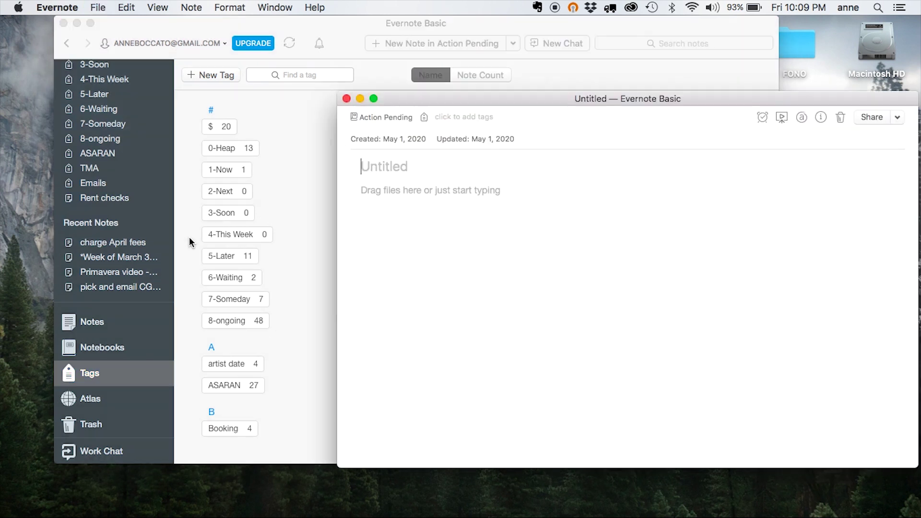
{"action": "type", "text": "ema"}
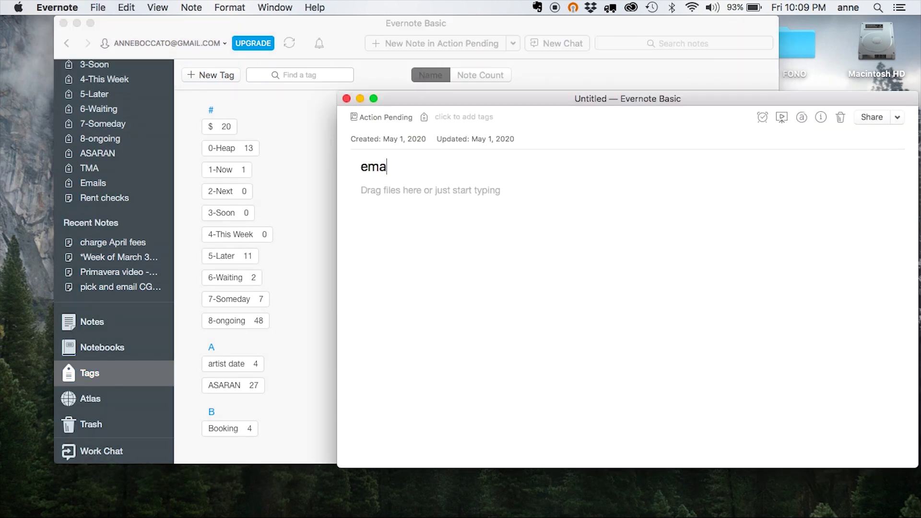
{"action": "type", "text": "il band re: sched"}
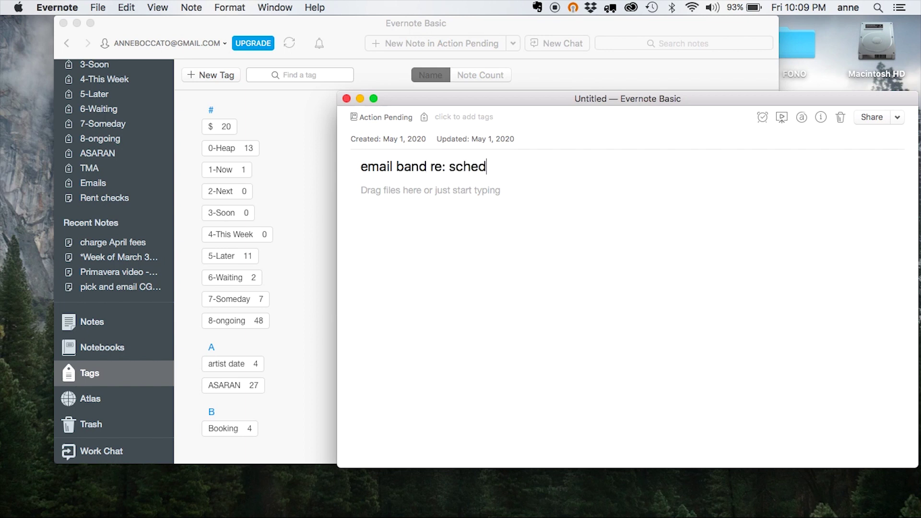
{"action": "type", "text": "uling percussion day"}
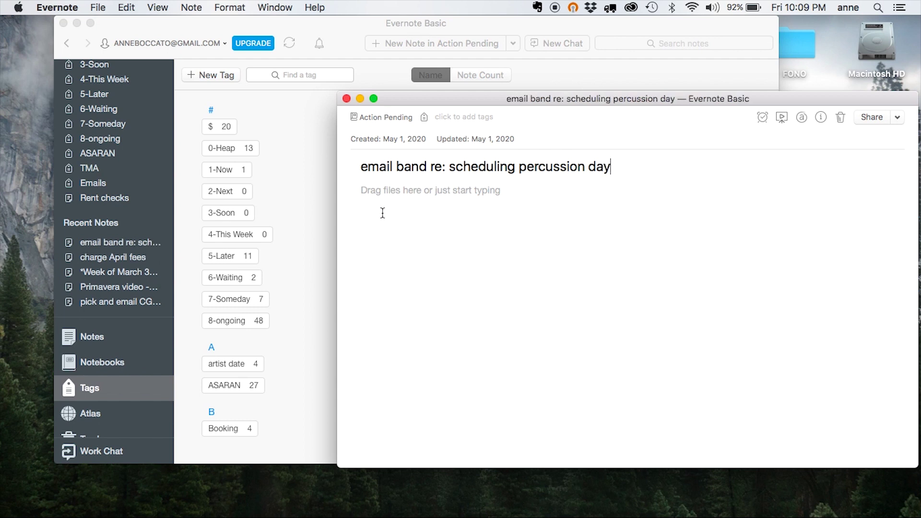
{"action": "left_click", "coordinate": [428, 219]}
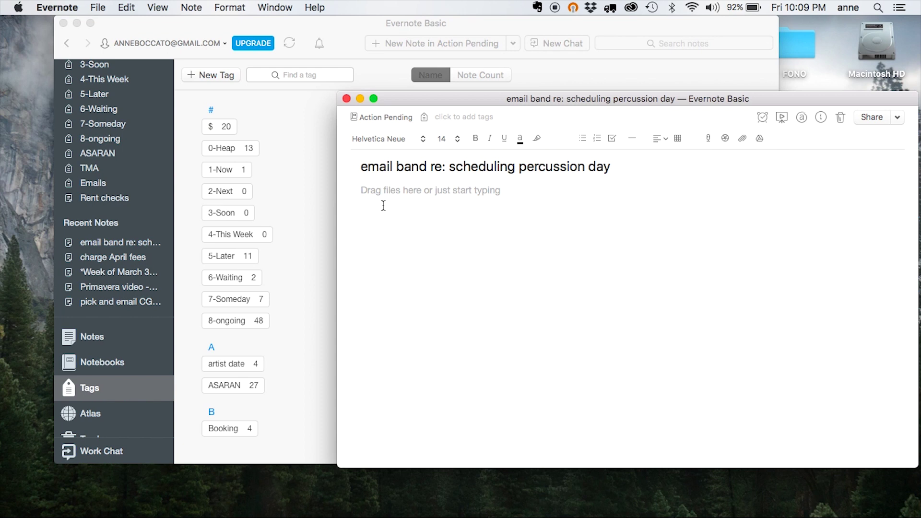
{"action": "type", "text": "details"}
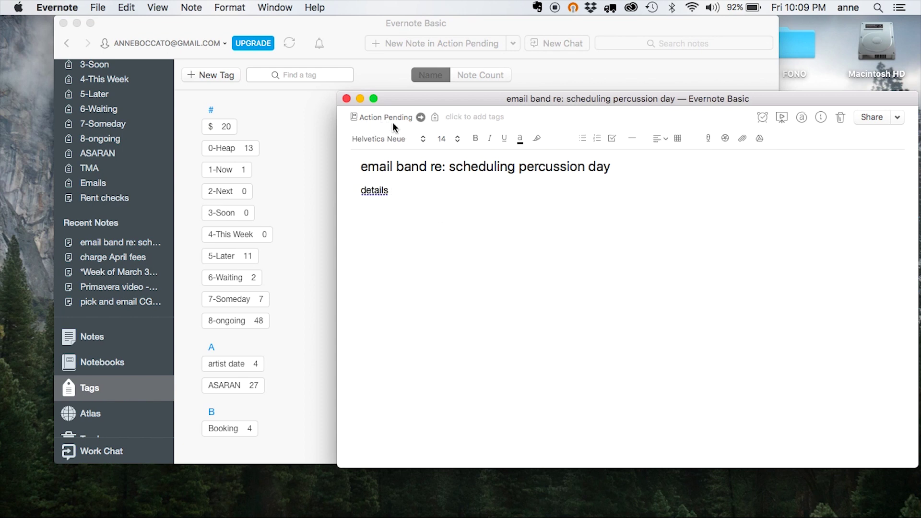
Tag the note with Emails and a new lessons tag.
{"action": "left_click", "coordinate": [445, 117]}
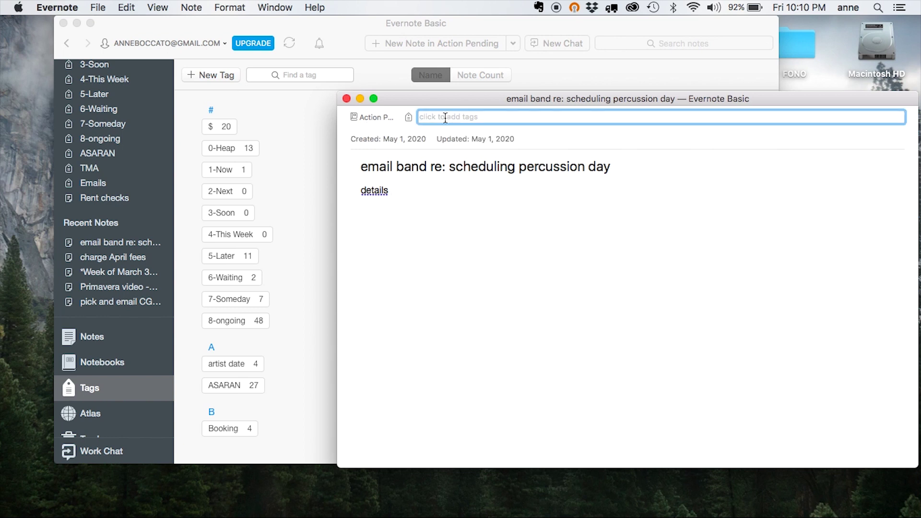
{"action": "type", "text": "Emails"}
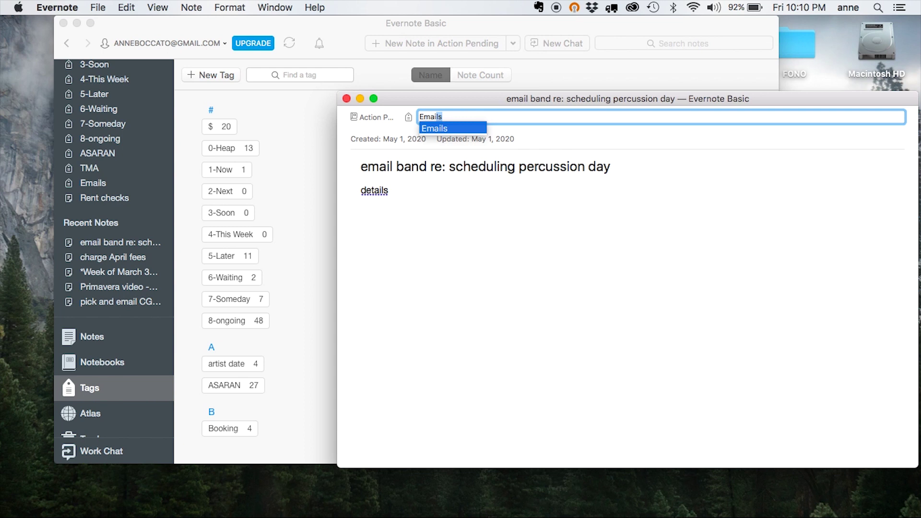
{"action": "key", "text": "Return"}
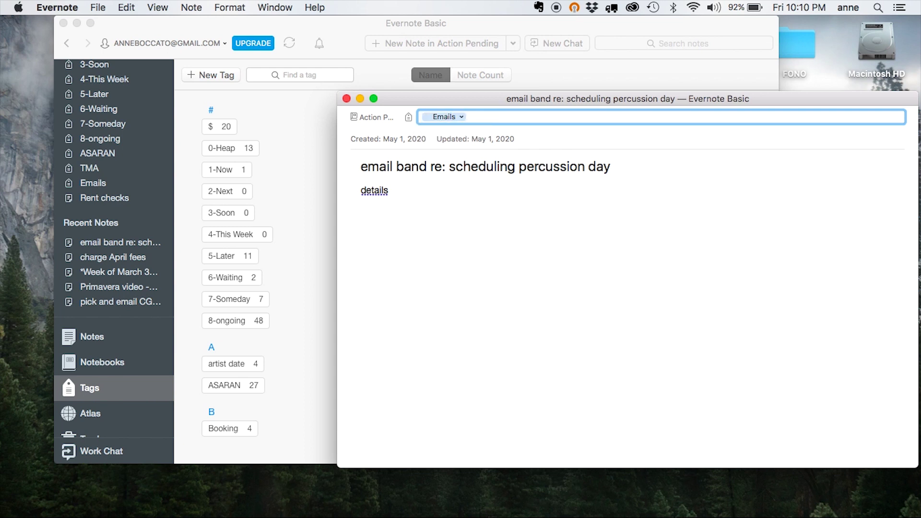
{"action": "type", "text": "lessons"}
{"action": "key", "text": "Return"}
Bring the main window's Tags view forward, showing Emails with 3 notes and lessons with 1.
{"action": "left_click", "coordinate": [307, 220]}
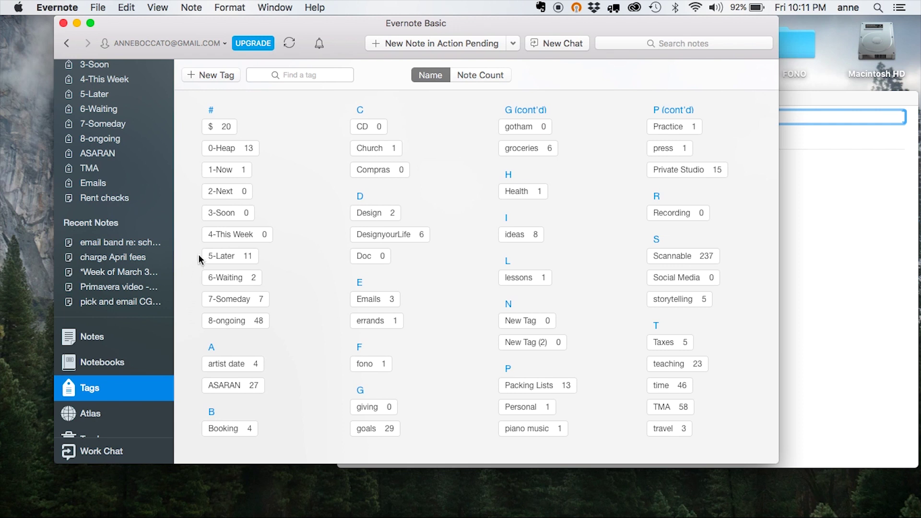
Add the 0-Heap tag to the percussion-day note and close its window.
{"action": "left_click", "coordinate": [91, 140]}
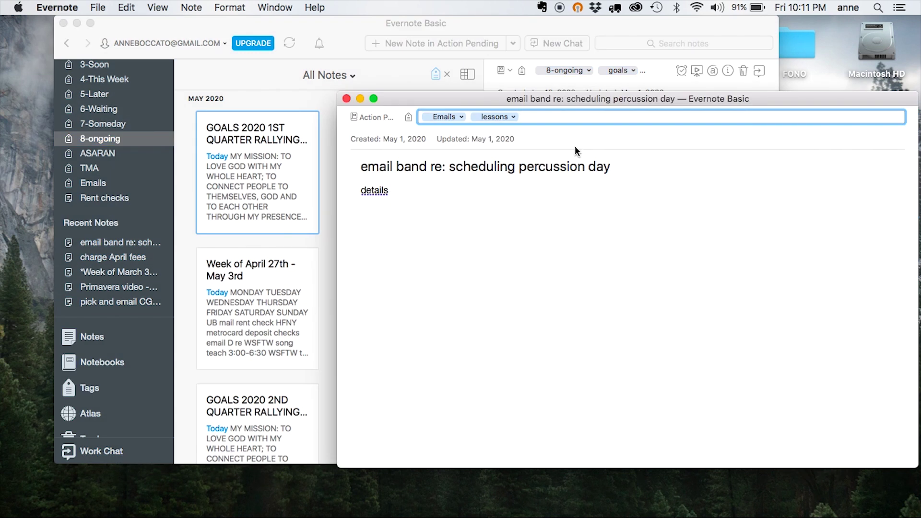
{"action": "type", "text": "0-Heap"}
{"action": "key", "text": "Return"}
{"action": "key", "text": "super+w"}
List the 0-Heap shortcut's notes, now including the percussion-day note.
{"action": "scroll", "coordinate": [107, 125], "scroll_direction": "up", "scroll_amount": 4}
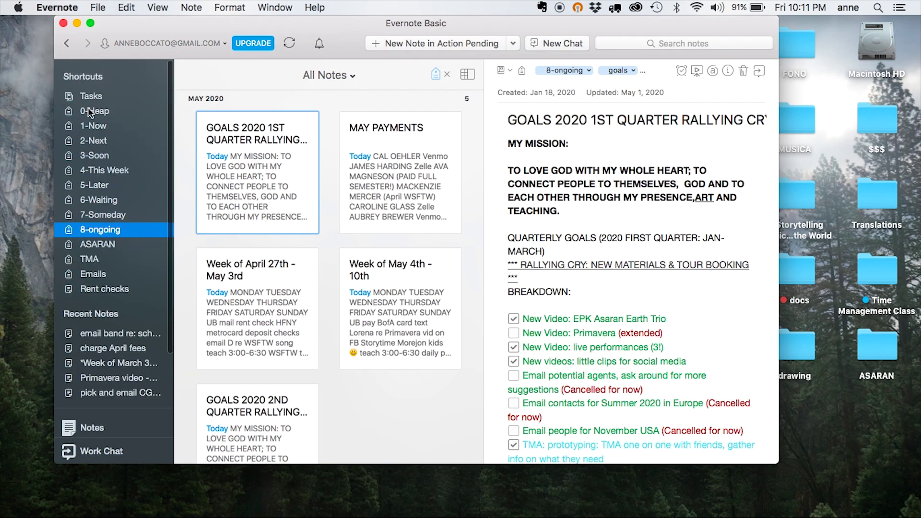
{"action": "left_click", "coordinate": [88, 111]}
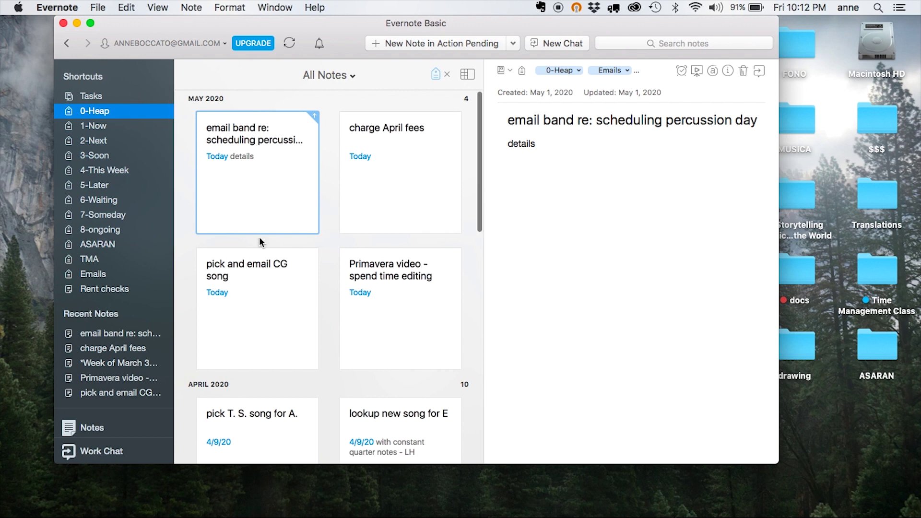
{"action": "scroll", "coordinate": [259, 237], "scroll_direction": "down", "scroll_amount": 10}
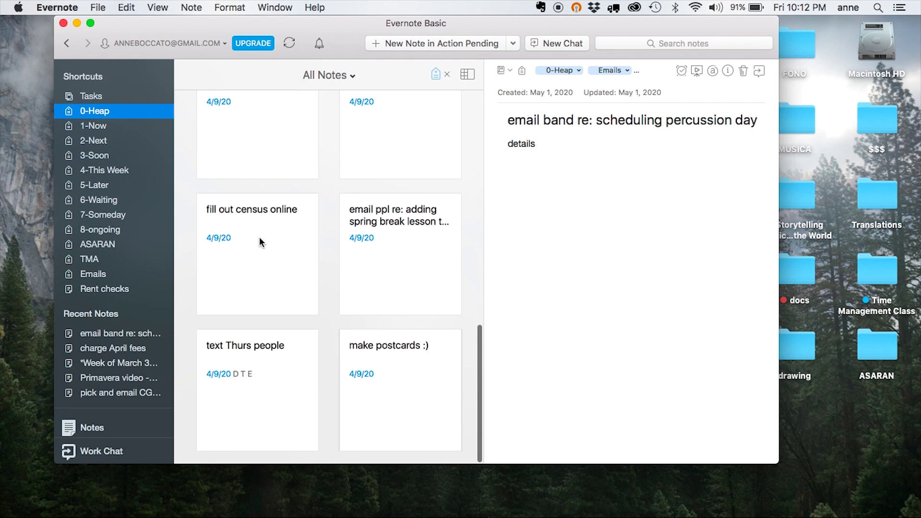
{"action": "scroll", "coordinate": [259, 237], "scroll_direction": "up", "scroll_amount": 15}
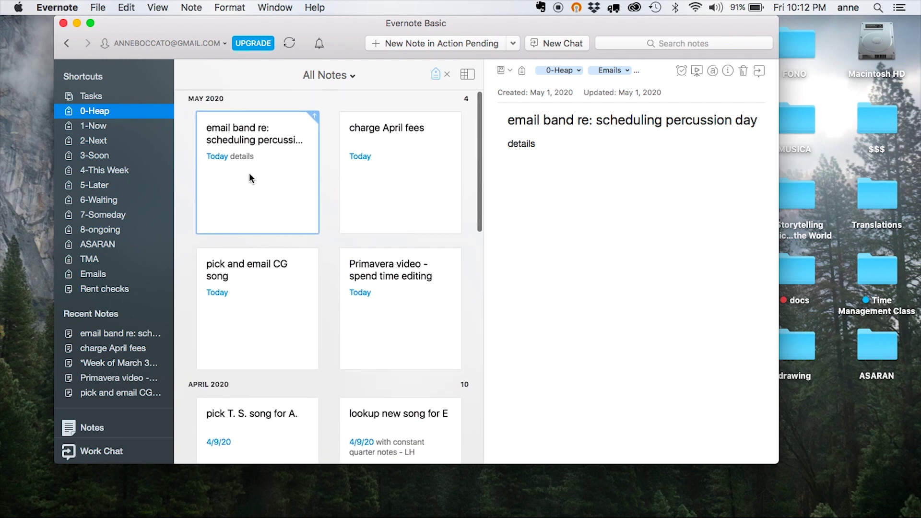
Open the 1-Now note 'Week of March 30th - April 5th' in its own window beside the 0-Heap list.
{"action": "left_click", "coordinate": [91, 126]}
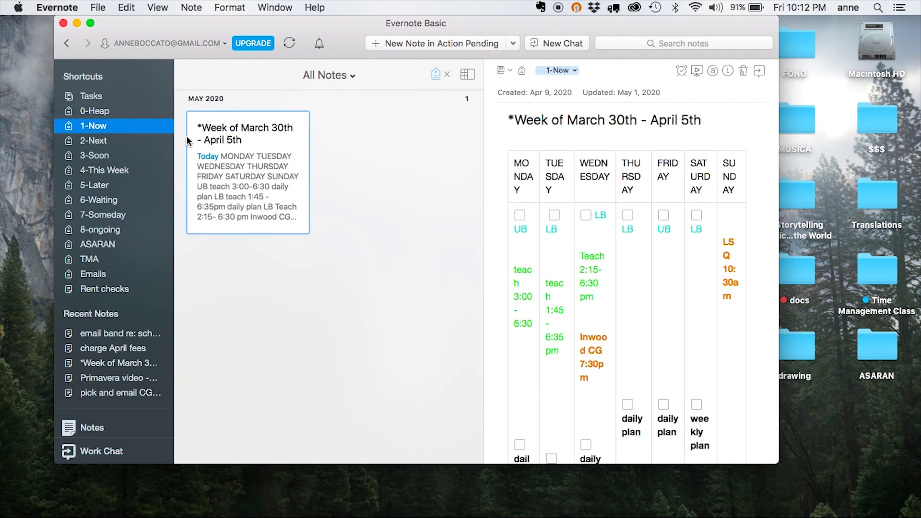
{"action": "double_click", "coordinate": [255, 176]}
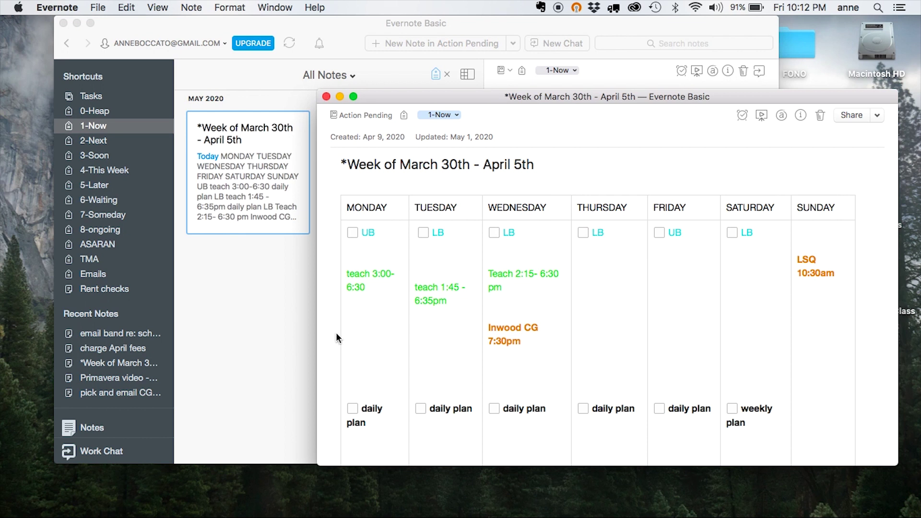
{"action": "left_click_drag", "start_coordinate": [378, 98], "coordinate": [393, 96]}
{"action": "left_click", "coordinate": [101, 111]}
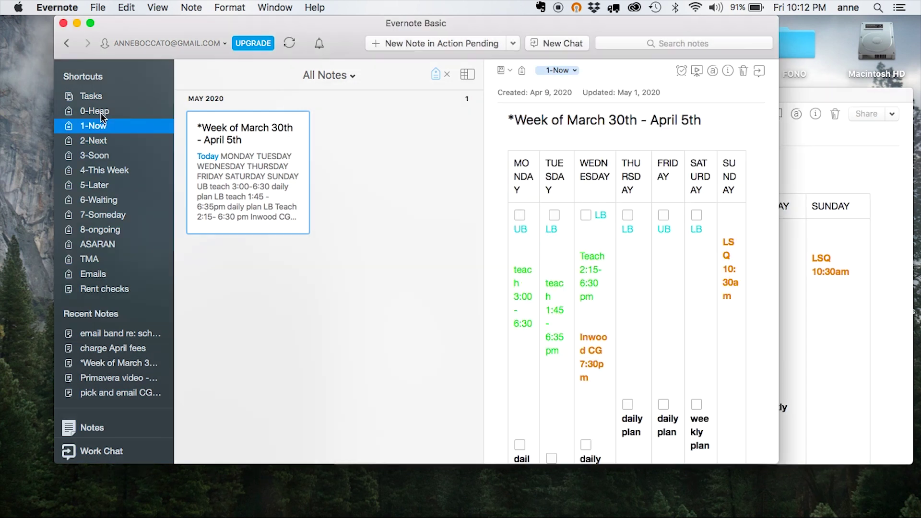
{"action": "left_click_drag", "start_coordinate": [133, 22], "coordinate": [4, 25]}
Add a Monday to-do 'email re: percussion day' in the weekly table.
{"action": "left_click", "coordinate": [670, 138]}
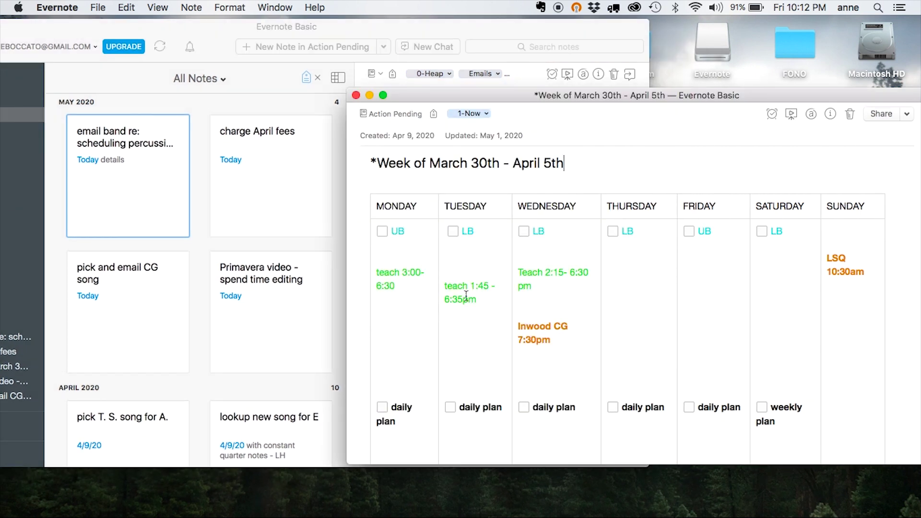
{"action": "left_click", "coordinate": [398, 254]}
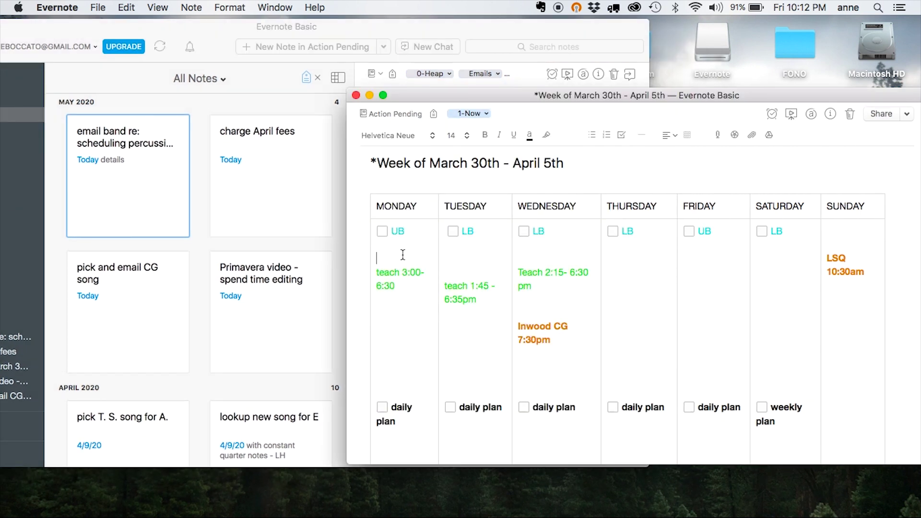
{"action": "left_click", "coordinate": [620, 135]}
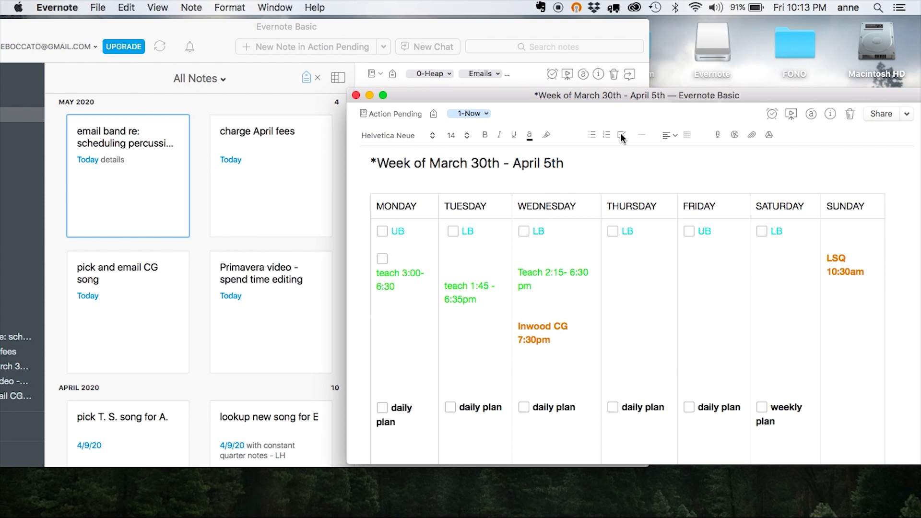
{"action": "type", "text": "email re:"}
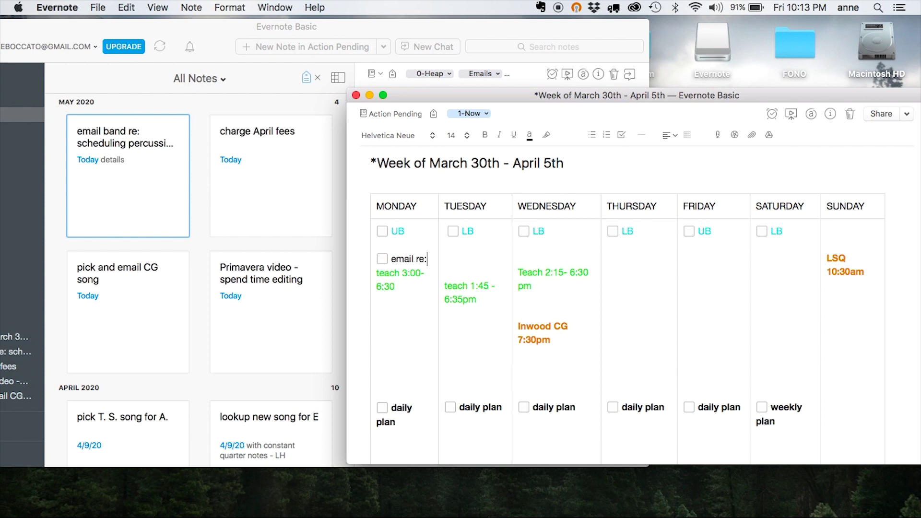
{"action": "type", "text": " percussion day"}
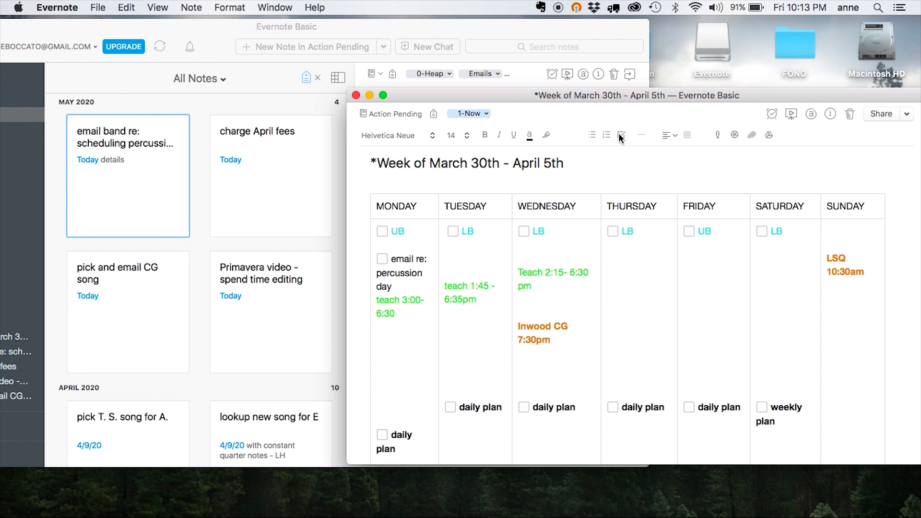
Retag the percussion-day note 1-Now in place of 0-Heap.
{"action": "left_click", "coordinate": [151, 213]}
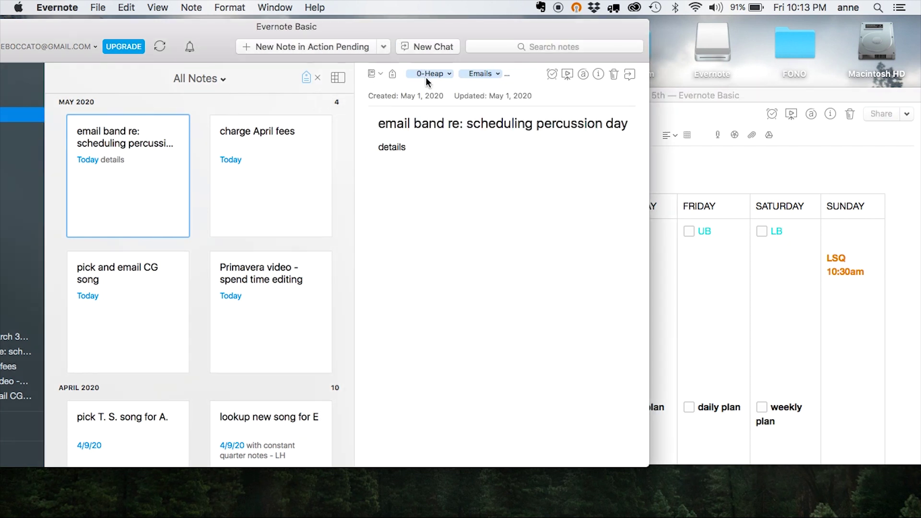
{"action": "left_click", "coordinate": [434, 74]}
{"action": "type", "text": "1-Now"}
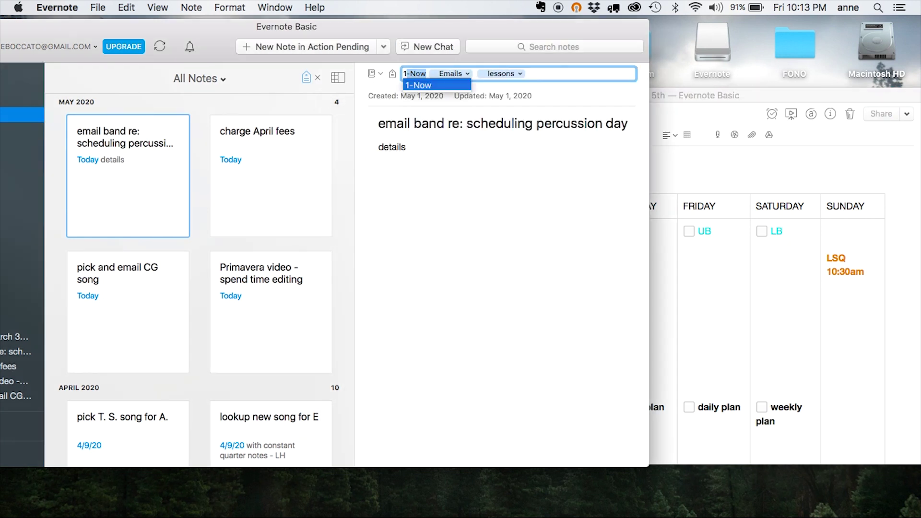
{"action": "key", "text": "Return"}
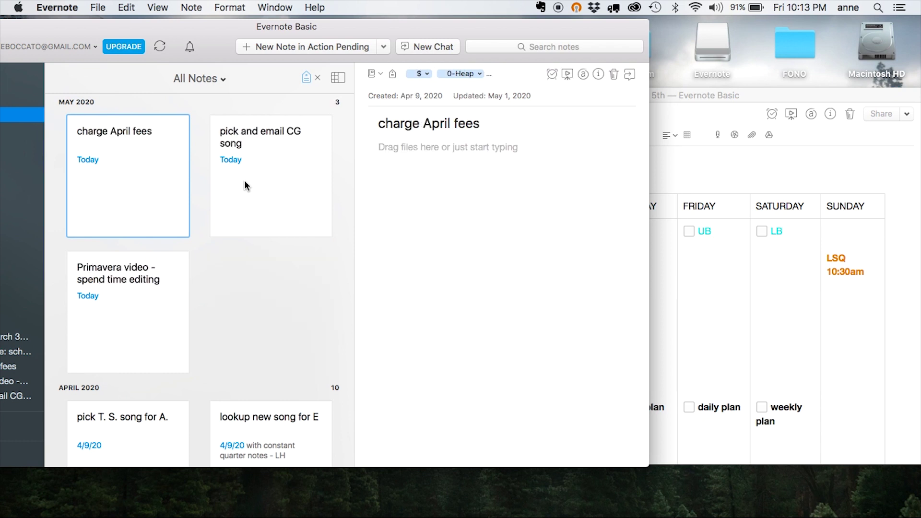
Add a Wednesday to-do 'pick CG song' in the weekly table.
{"action": "key", "text": "super+grave"}
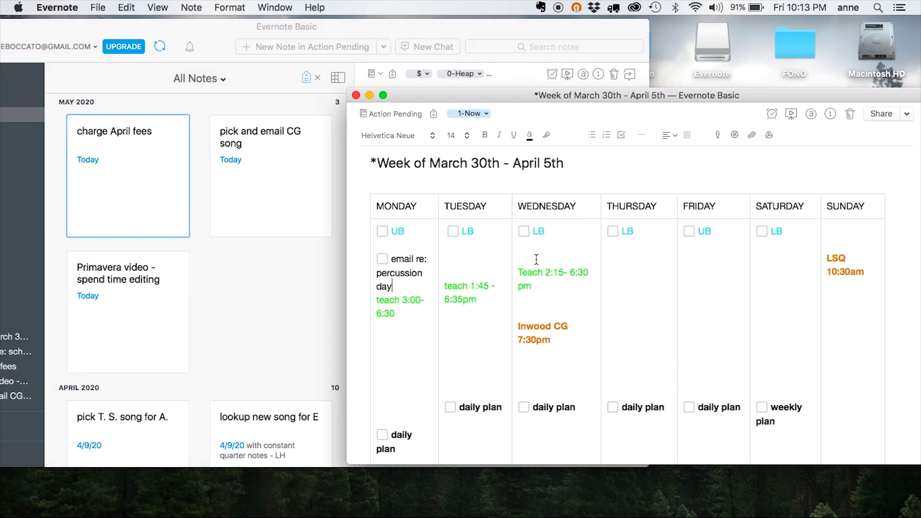
{"action": "left_click", "coordinate": [536, 259]}
{"action": "left_click", "coordinate": [621, 134]}
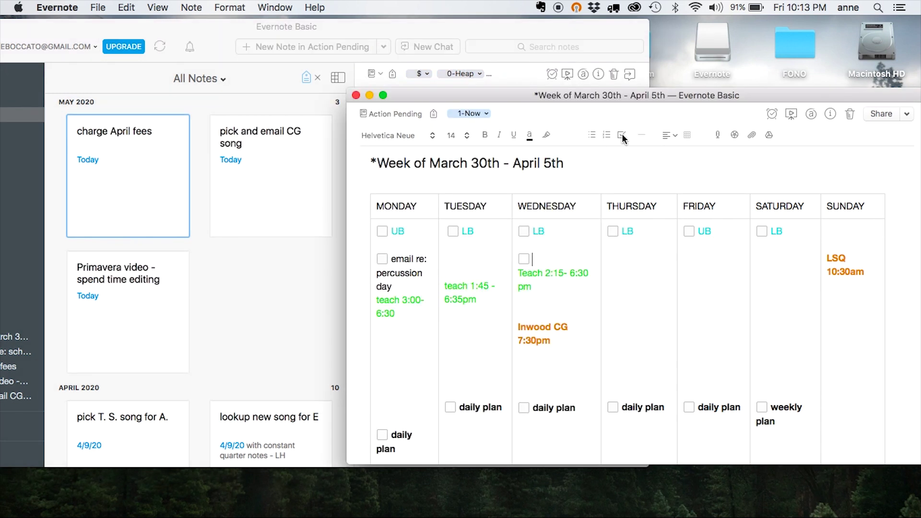
{"action": "type", "text": "pick CG song"}
Remove the 3-Soon tag from the 'pick and email CG song' note.
{"action": "left_click", "coordinate": [253, 283]}
{"action": "left_click", "coordinate": [267, 168]}
{"action": "left_click", "coordinate": [416, 73]}
{"action": "left_click", "coordinate": [416, 73]}
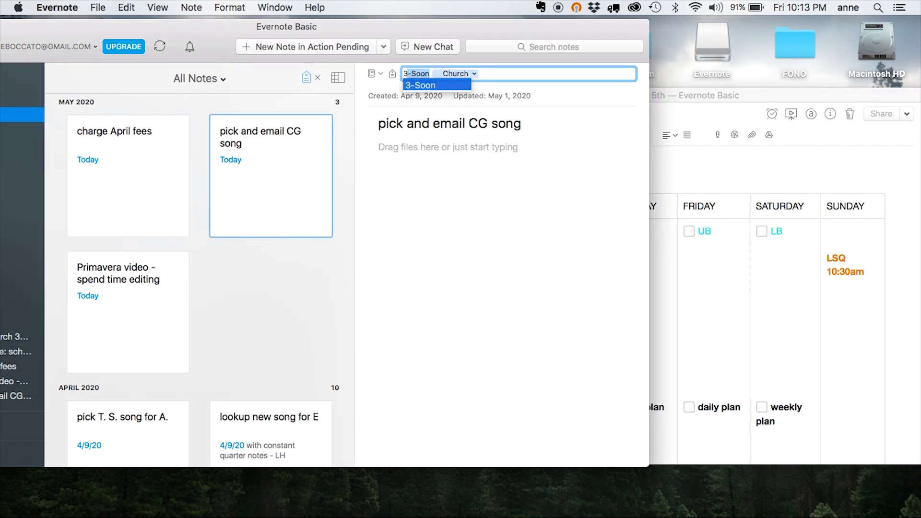
{"action": "key", "text": "BackSpace"}
{"action": "key", "text": "Return"}
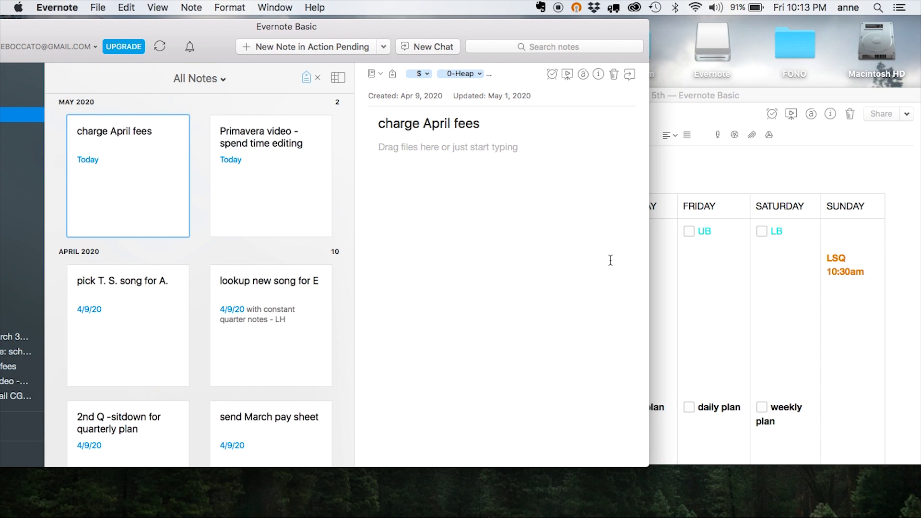
Retag 'charge April fees' from 0-Heap to 2-Next and begin a Tuesday task 'charge apri'.
{"action": "left_click", "coordinate": [461, 74]}
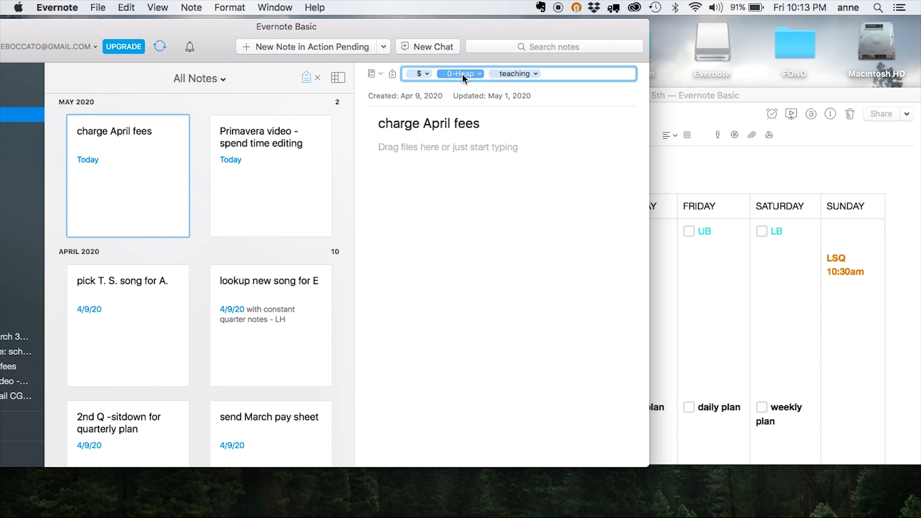
{"action": "type", "text": "2-Next"}
{"action": "key", "text": "Return"}
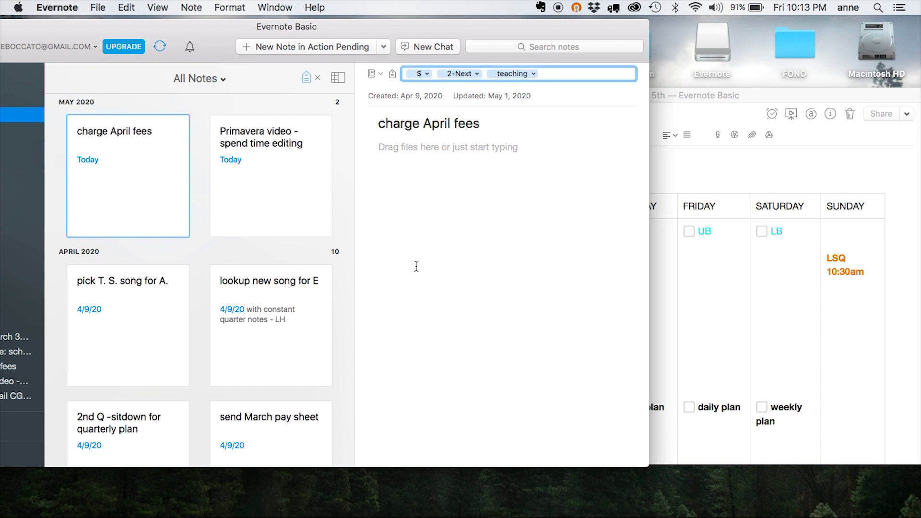
{"action": "left_click", "coordinate": [718, 177]}
{"action": "type", "text": "charge apri"}
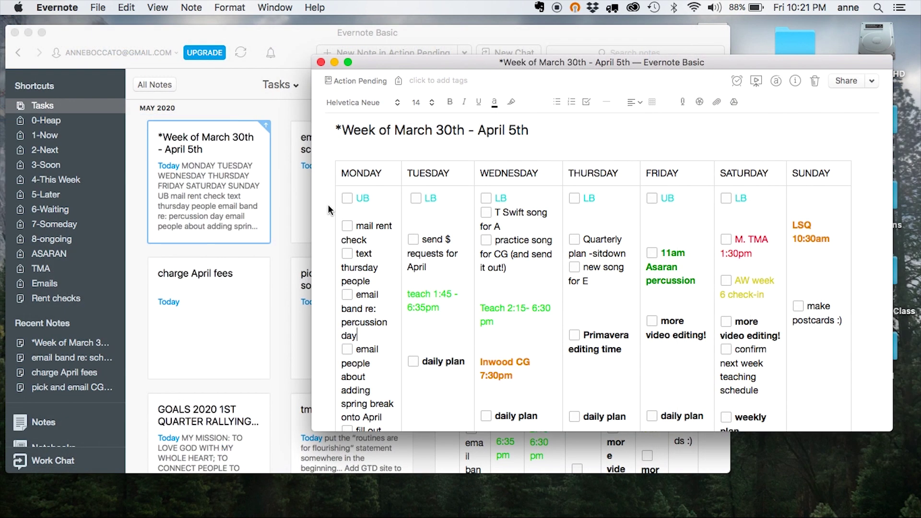
{"action": "scroll", "coordinate": [327, 205], "scroll_direction": "down", "scroll_amount": 5}
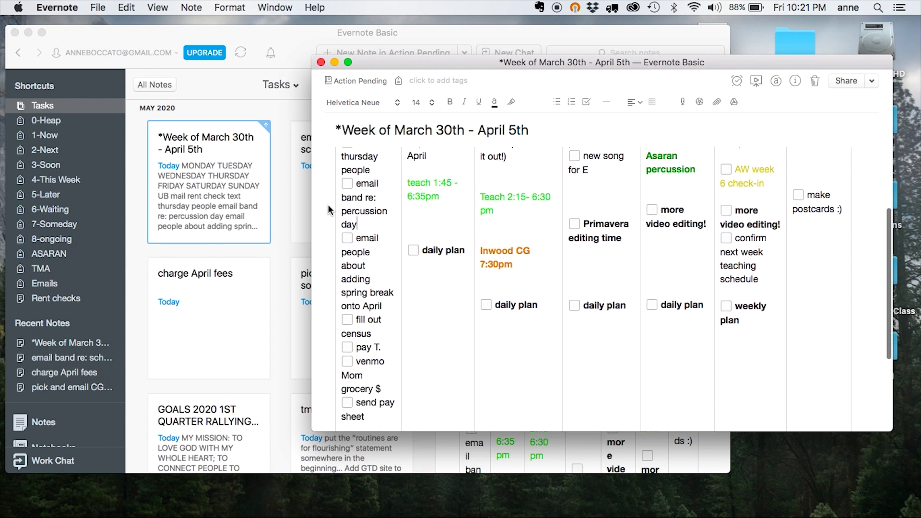
{"action": "scroll", "coordinate": [328, 209], "scroll_direction": "down", "scroll_amount": 3}
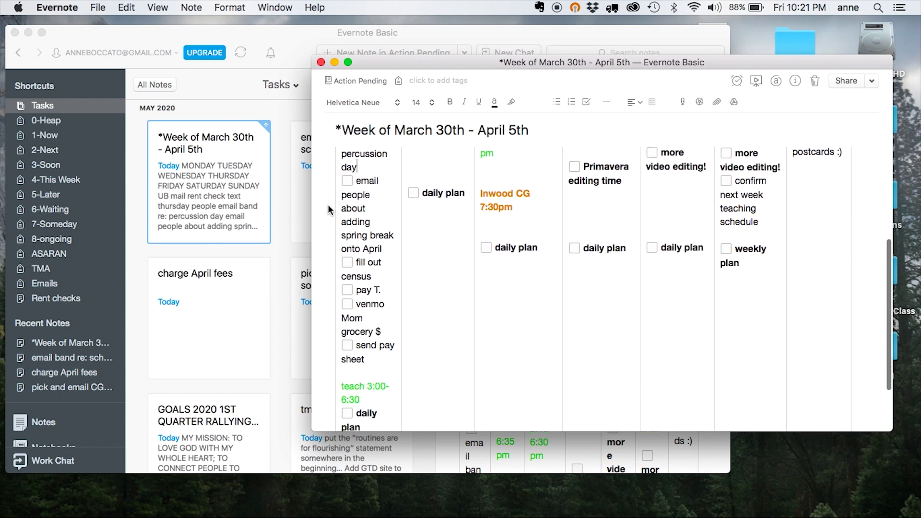
{"action": "scroll", "coordinate": [327, 204], "scroll_direction": "down", "scroll_amount": 2}
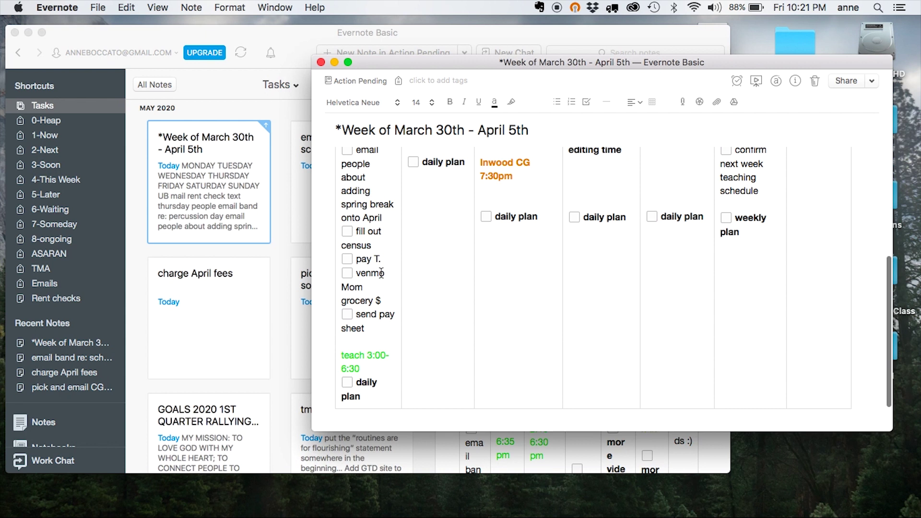
{"action": "scroll", "coordinate": [378, 202], "scroll_direction": "up", "scroll_amount": 8}
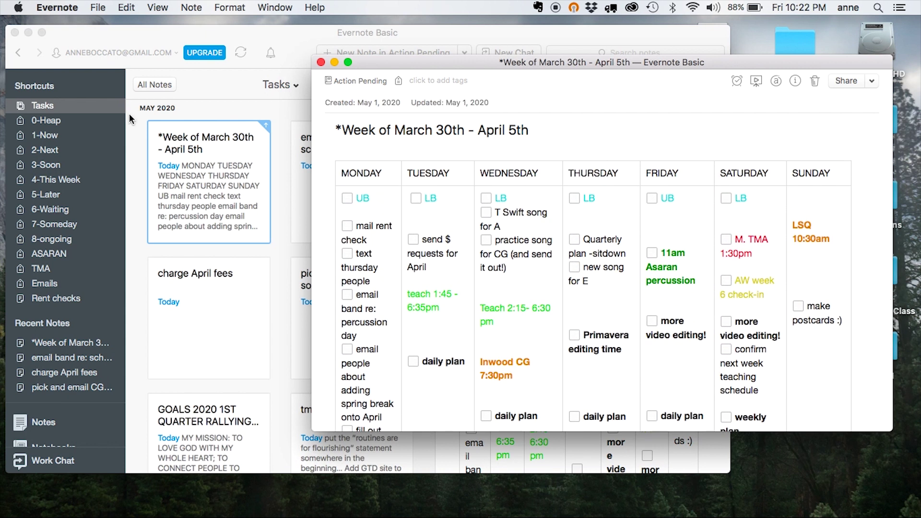
Bring the main window forward and review the 0-Heap, 1-Now, 2-Next, 3-Soon and 4-This Week lists.
{"action": "left_click", "coordinate": [90, 91]}
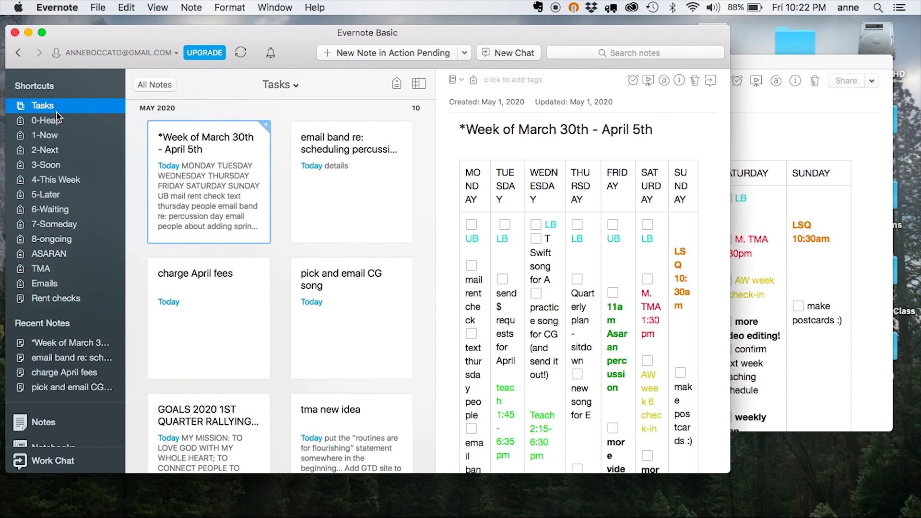
{"action": "left_click", "coordinate": [55, 119]}
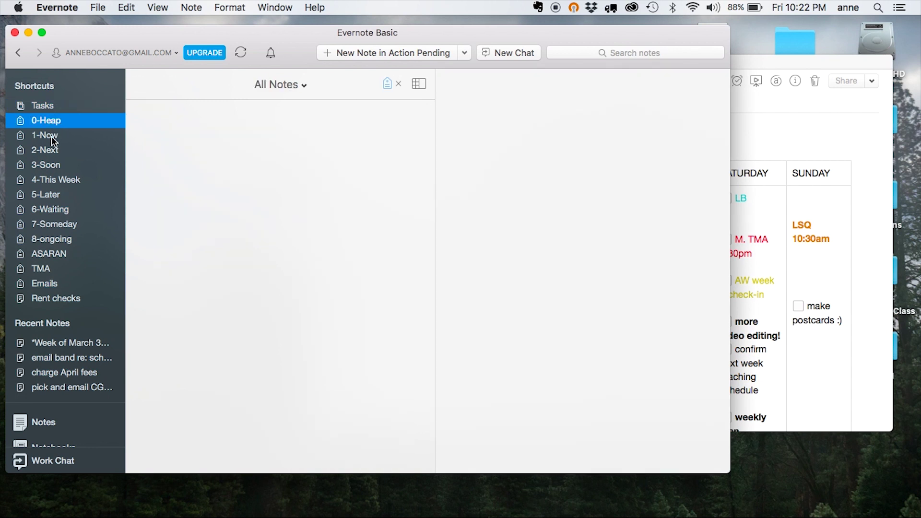
{"action": "left_click", "coordinate": [51, 138]}
{"action": "scroll", "coordinate": [318, 189], "scroll_direction": "down", "scroll_amount": 3}
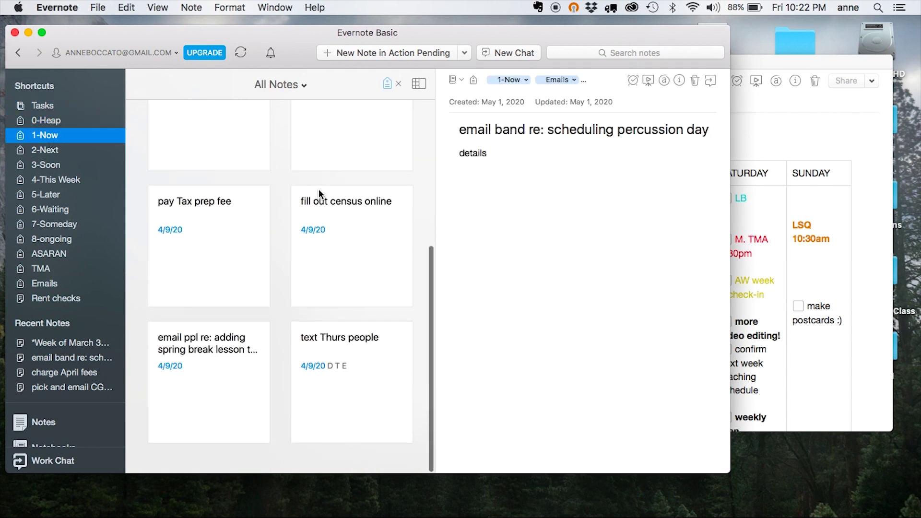
{"action": "scroll", "coordinate": [319, 189], "scroll_direction": "up", "scroll_amount": 5}
{"action": "key", "text": "Down"}
{"action": "left_click", "coordinate": [68, 168]}
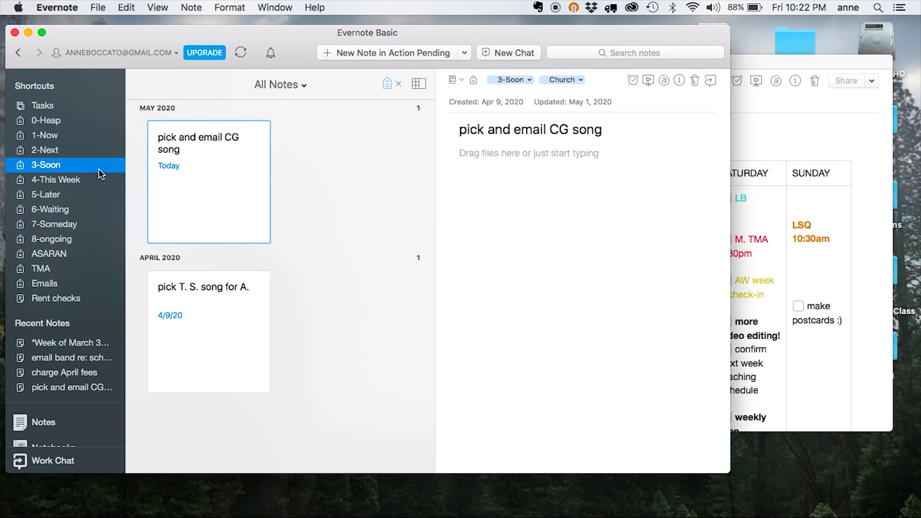
{"action": "left_click", "coordinate": [61, 179]}
Review the notes under the ASARAN, TMA and Emails shortcuts.
{"action": "left_click", "coordinate": [60, 255]}
{"action": "scroll", "coordinate": [278, 189], "scroll_direction": "down", "scroll_amount": 5}
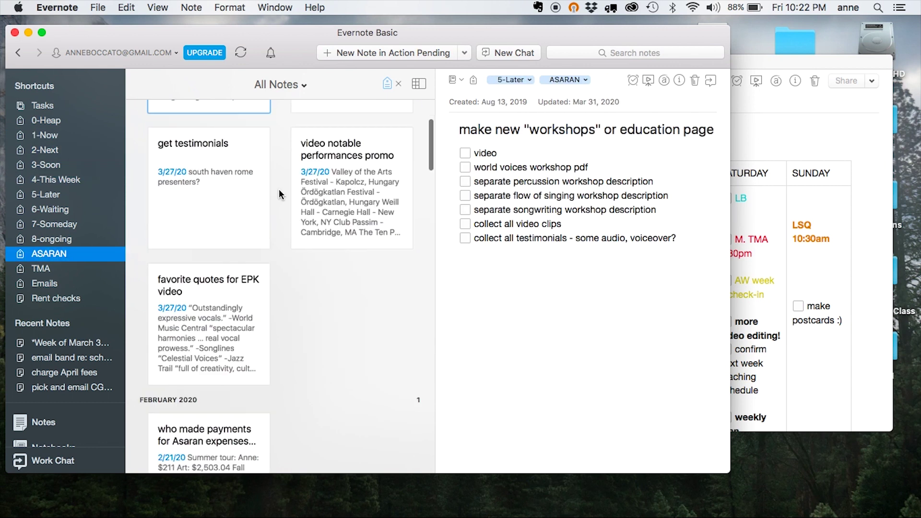
{"action": "scroll", "coordinate": [278, 189], "scroll_direction": "up", "scroll_amount": 5}
{"action": "left_click", "coordinate": [43, 268]}
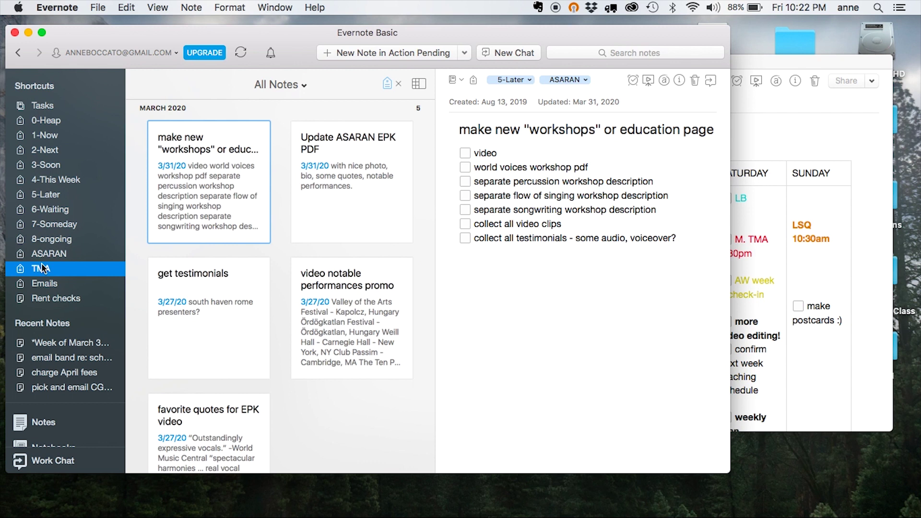
{"action": "scroll", "coordinate": [219, 176], "scroll_direction": "down", "scroll_amount": 3}
{"action": "scroll", "coordinate": [220, 177], "scroll_direction": "up", "scroll_amount": 3}
{"action": "left_click", "coordinate": [67, 284]}
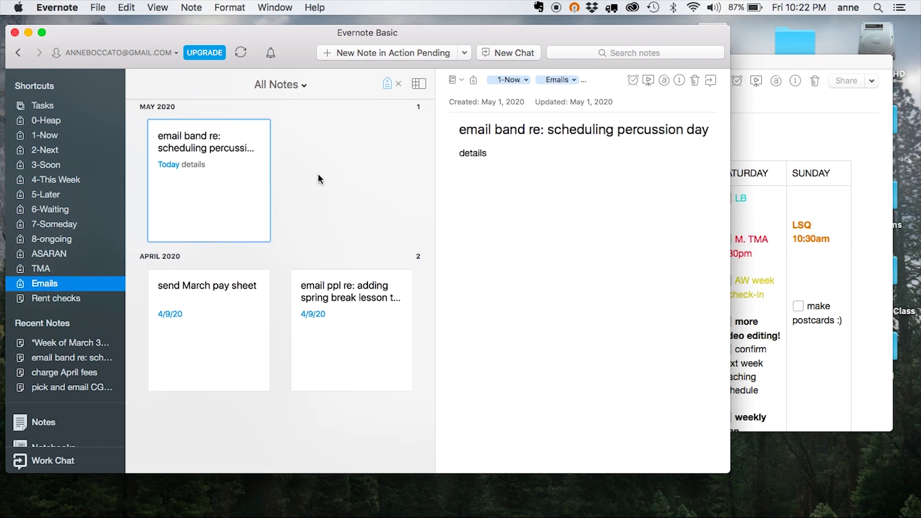
{"action": "scroll", "coordinate": [307, 180], "scroll_direction": "down", "scroll_amount": 2}
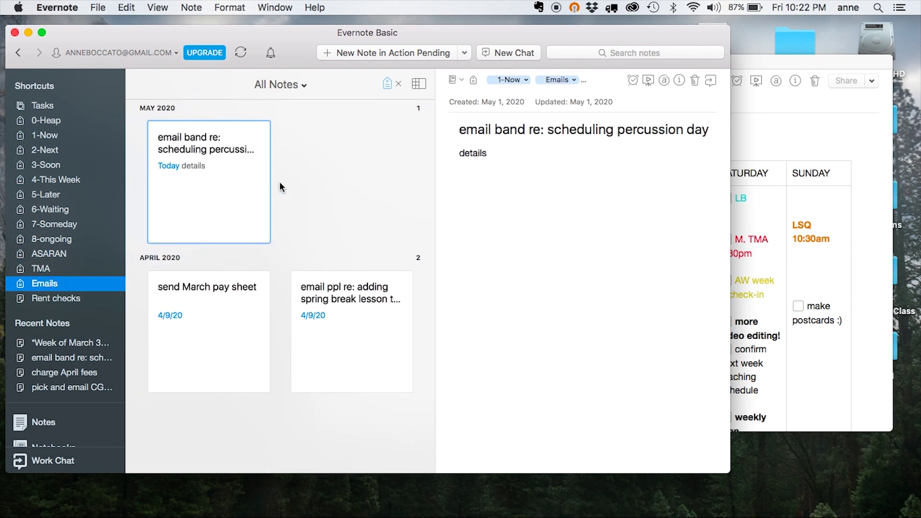
Check off the 'email band re: percussion day' task in the weekly plan and delete its note.
{"action": "left_click", "coordinate": [58, 137]}
{"action": "left_click", "coordinate": [766, 142]}
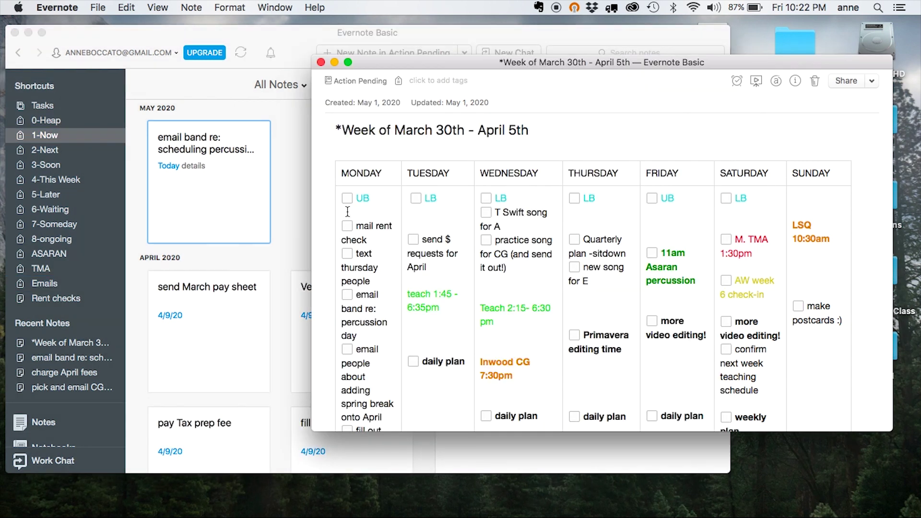
{"action": "scroll", "coordinate": [378, 259], "scroll_direction": "down", "scroll_amount": 3}
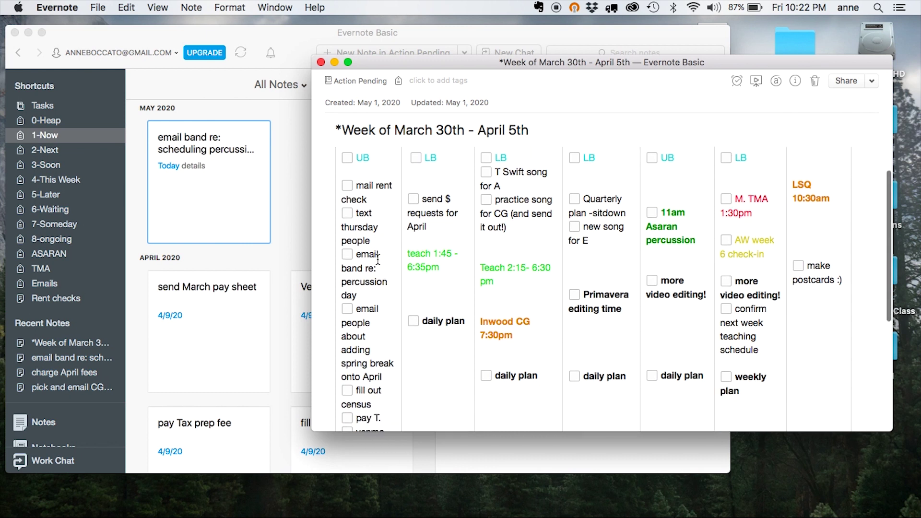
{"action": "left_click", "coordinate": [346, 255]}
{"action": "left_click", "coordinate": [227, 206]}
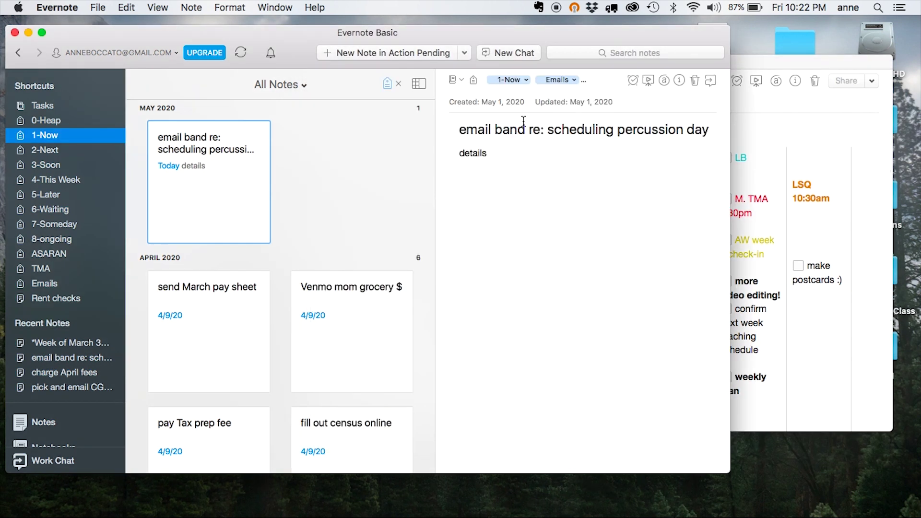
{"action": "left_click", "coordinate": [695, 82]}
Retag the 'Venmo mom grocery $' note from 1-Now to 2-Next.
{"action": "key", "text": "Right"}
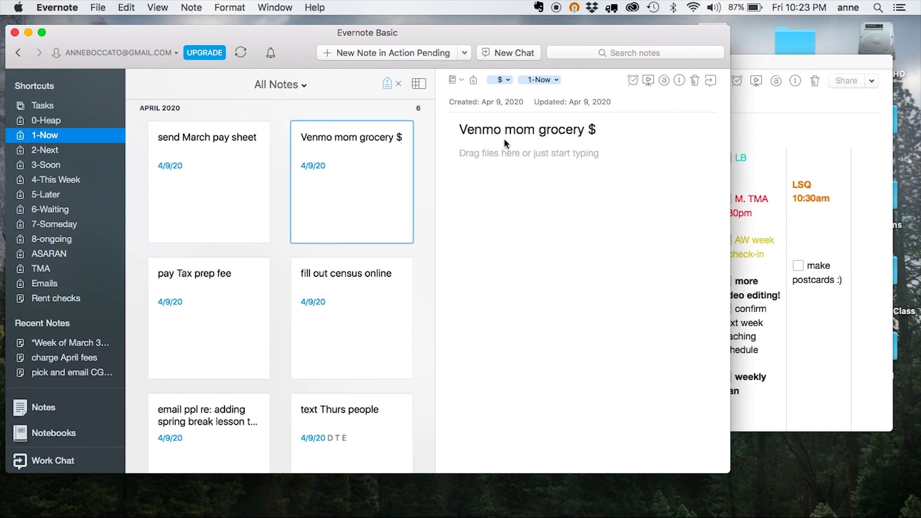
{"action": "left_click", "coordinate": [537, 80]}
{"action": "type", "text": "2"}
{"action": "key", "text": "Return"}
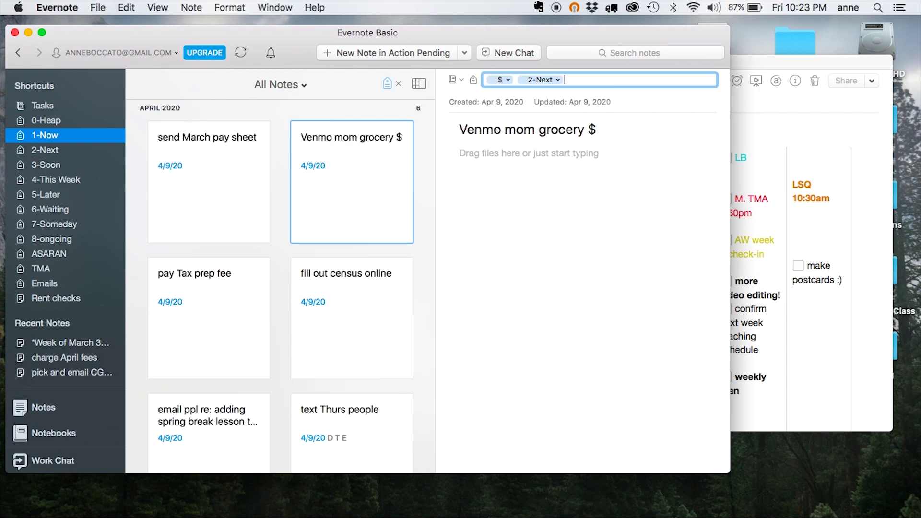
{"action": "left_click", "coordinate": [197, 193]}
Copy the 'venmo Mom grocery $' line from Monday and paste it at the top of Tuesday's tasks.
{"action": "left_click", "coordinate": [794, 153]}
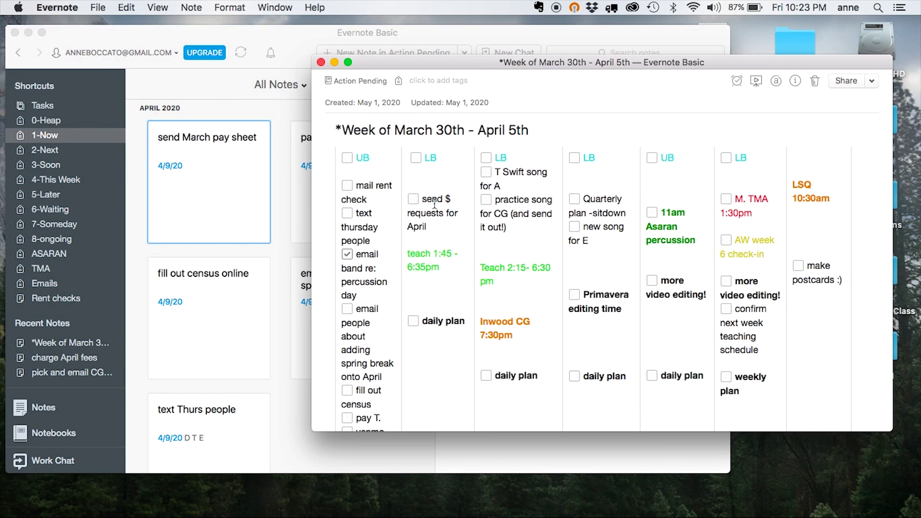
{"action": "scroll", "coordinate": [370, 333], "scroll_direction": "down", "scroll_amount": 2}
{"action": "scroll", "coordinate": [370, 333], "scroll_direction": "down", "scroll_amount": 2}
{"action": "left_click_drag", "start_coordinate": [384, 358], "coordinate": [346, 336]}
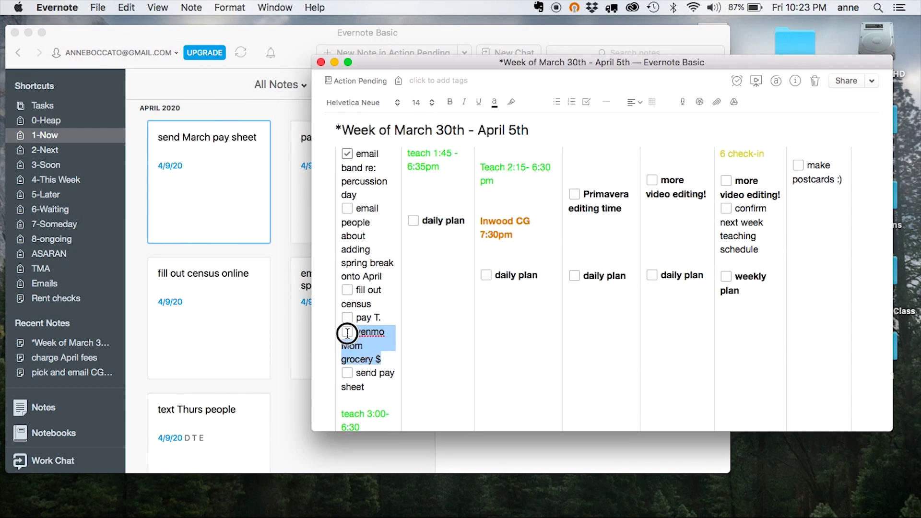
{"action": "key", "text": "super+c"}
{"action": "scroll", "coordinate": [349, 338], "scroll_direction": "up", "scroll_amount": 5}
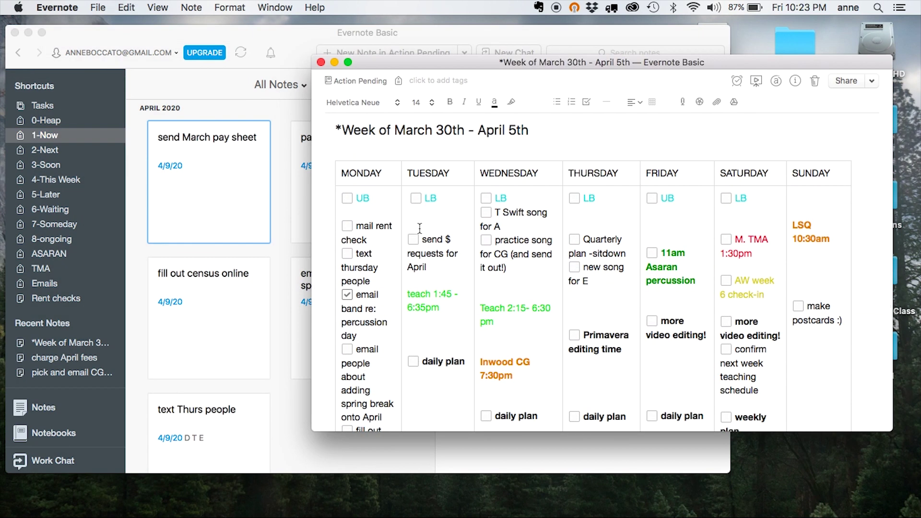
{"action": "left_click", "coordinate": [422, 233]}
{"action": "key", "text": "super+v"}
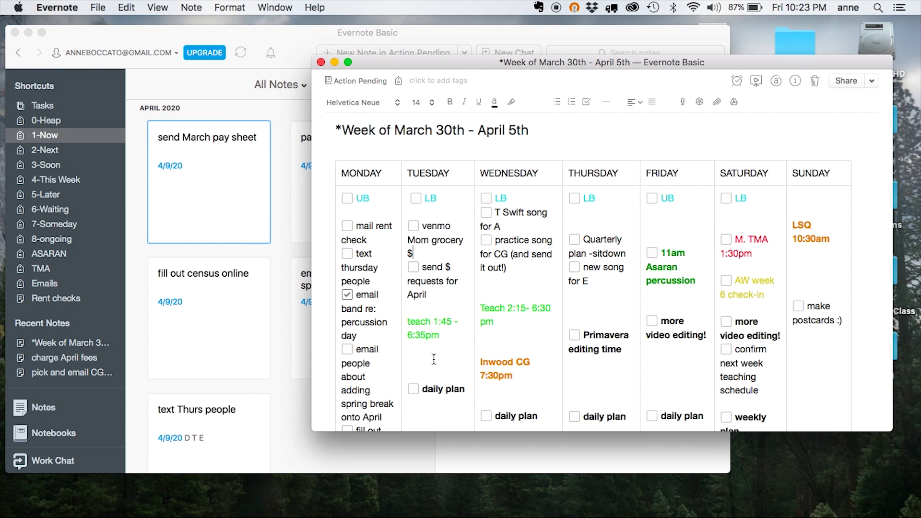
{"action": "scroll", "coordinate": [434, 359], "scroll_direction": "down", "scroll_amount": 5}
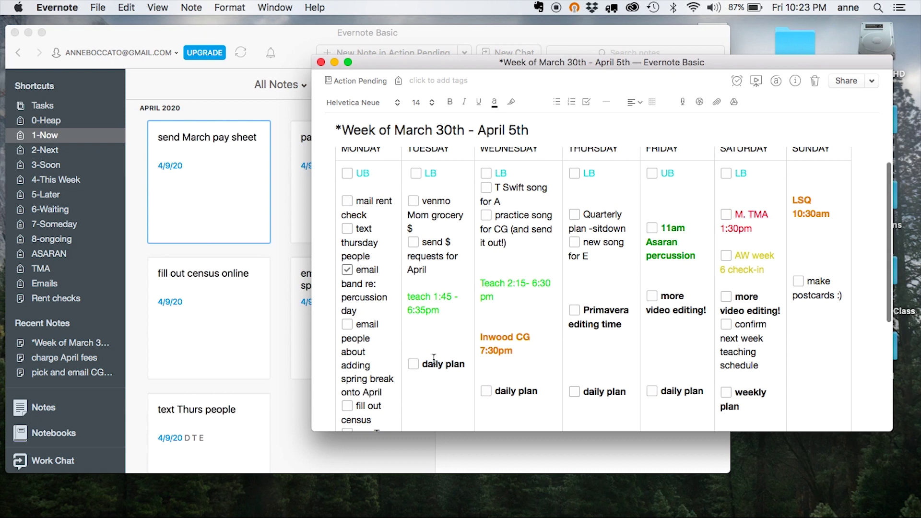